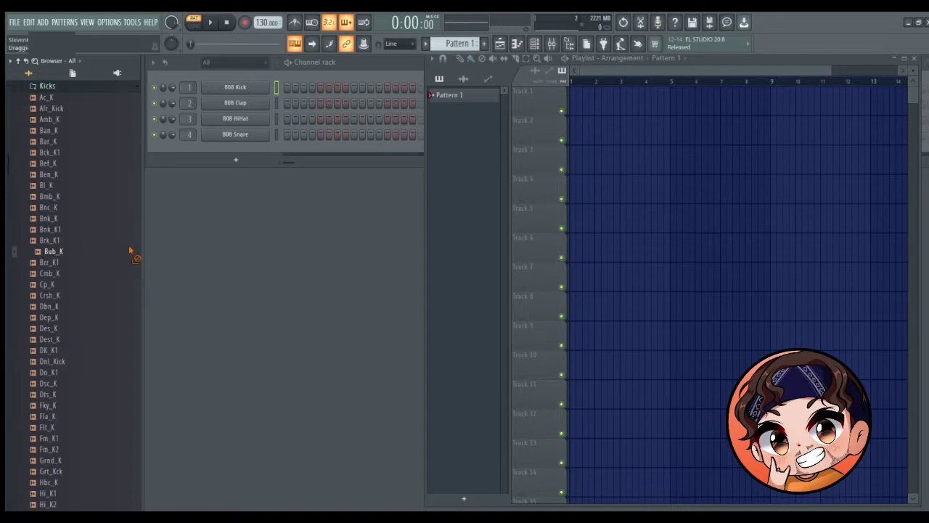
- Replace the 808 Kick with the Bub_K sample and shift its pitch down in Newtone
left_click_drag(244, 77, 239, 87)
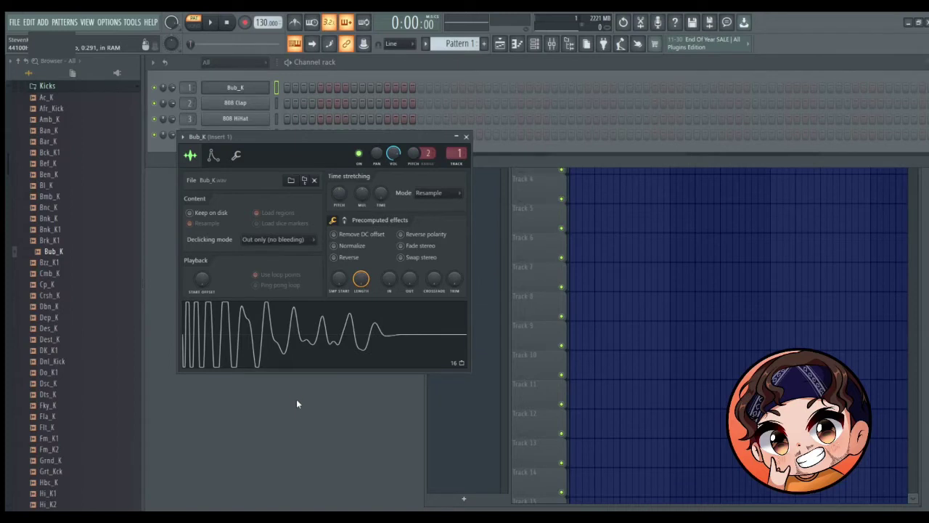
key("ctrl+y")
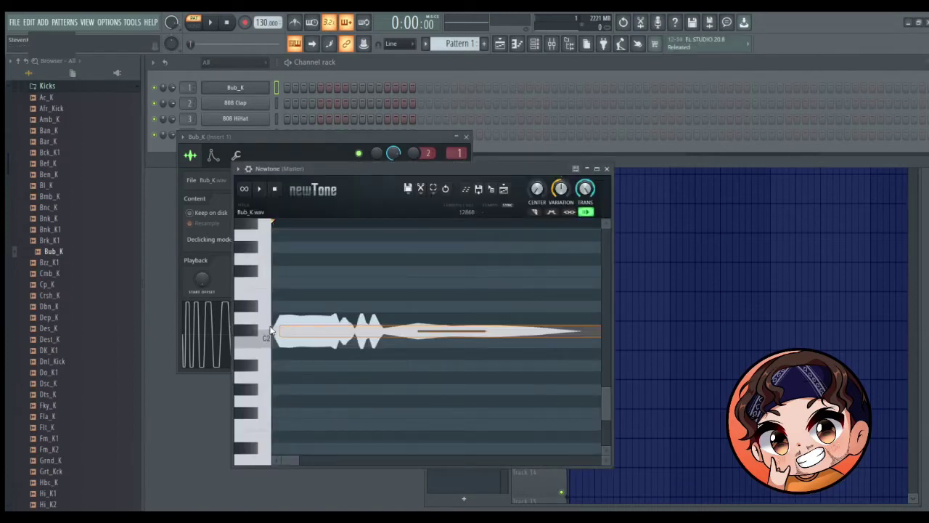
key("ctrl+a")
key("Down")
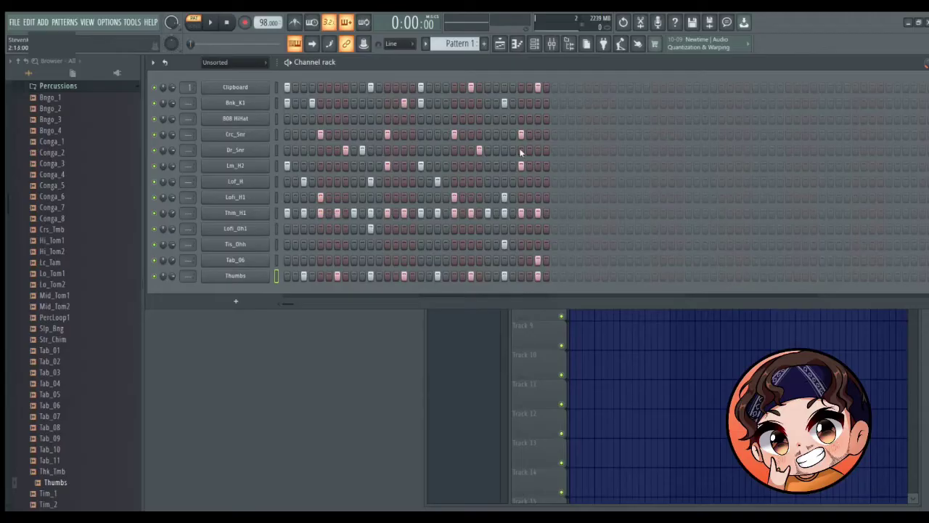
- Play Pattern 1 to listen to its drum groove, and stop playback
key("space")
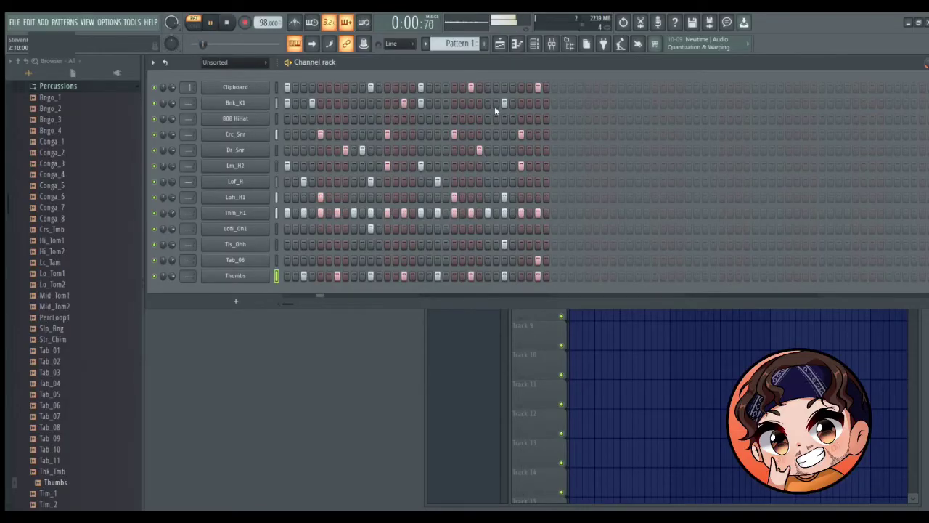
left_click(227, 22)
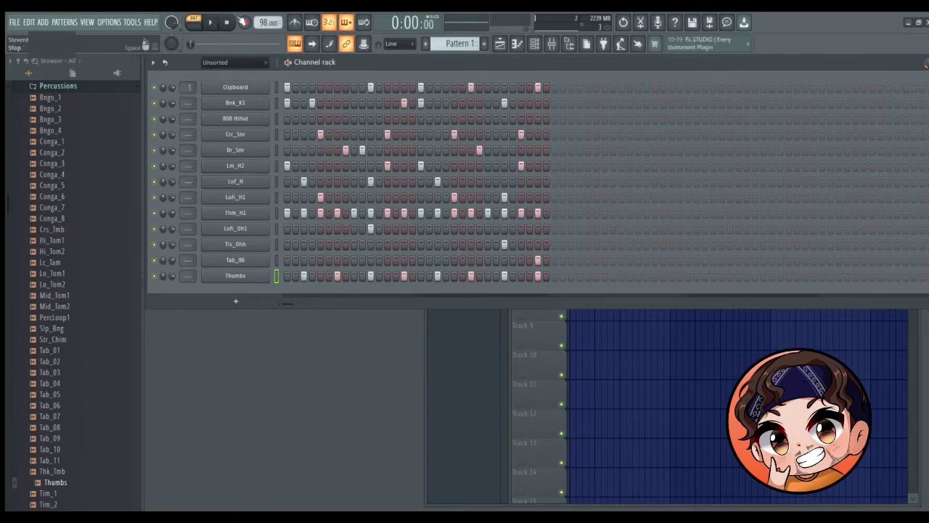
key("space")
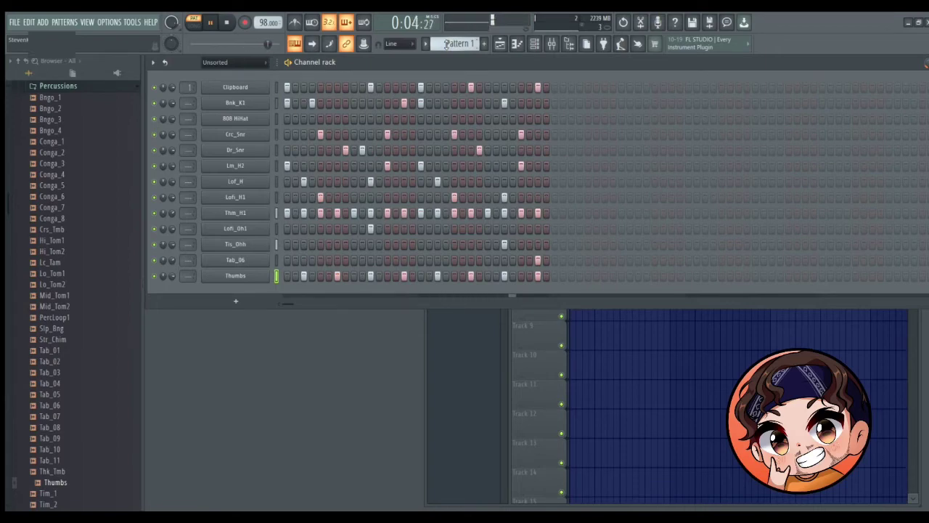
key("space")
- In the empty Pattern 2, place Clipboard and Bnk_K1 hits on step 1 and a Crc_Snr hit on step 5
scroll(476, 44, "up", 1)
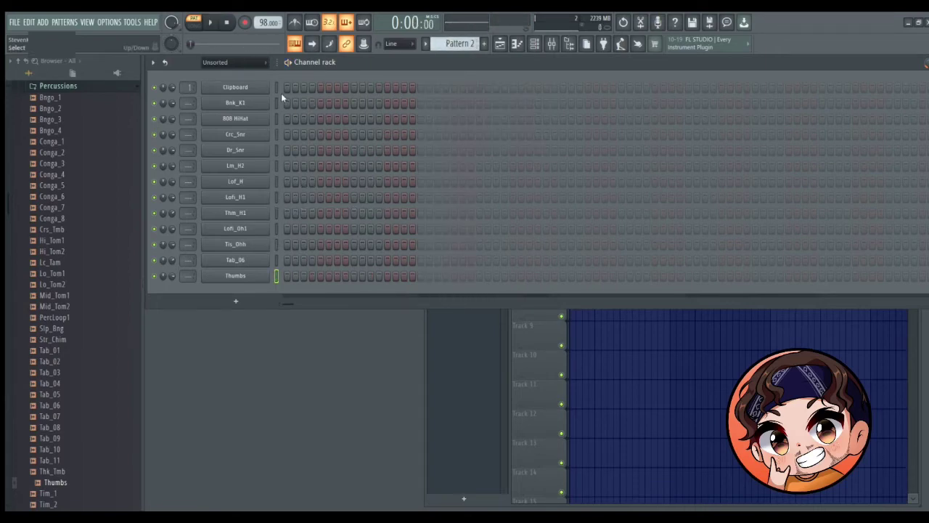
left_click(286, 87)
left_click(286, 103)
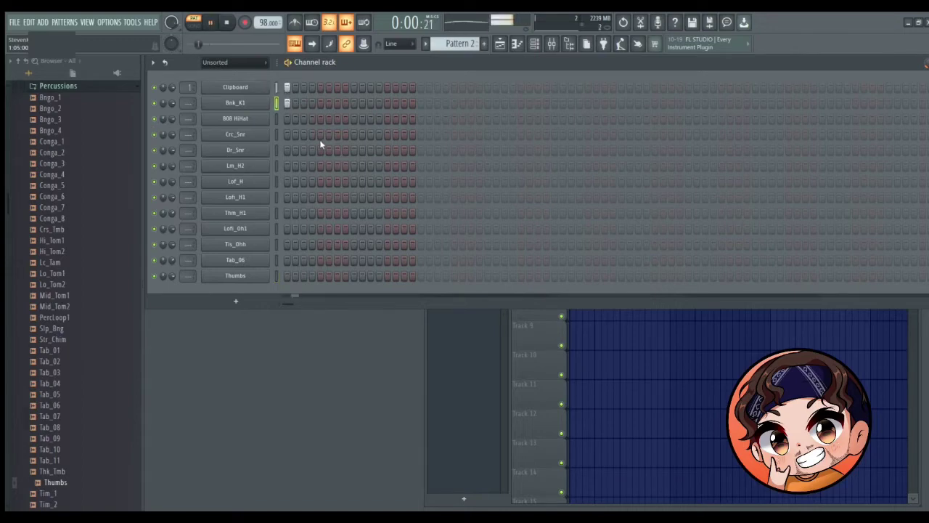
left_click(319, 136)
key("space")
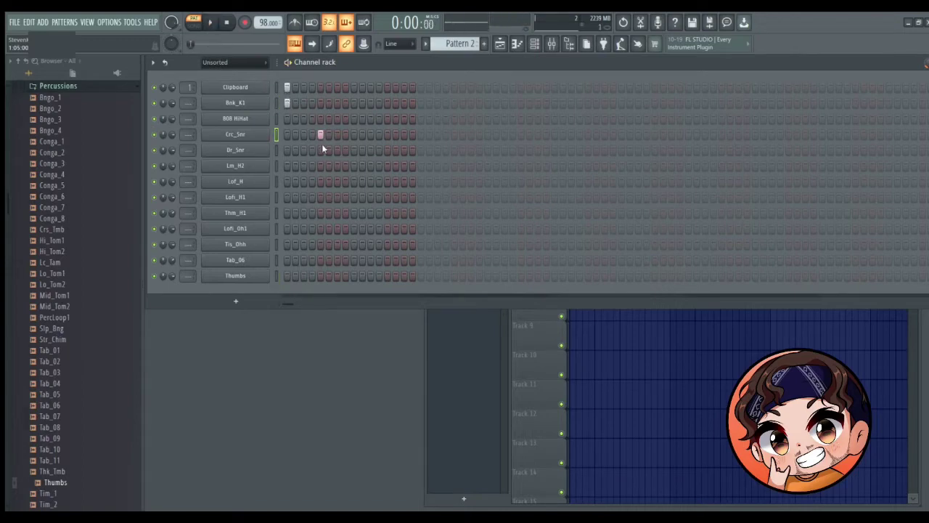
- Add a Dr_Snr hit on step 8, a Clipboard hit on step 11 and a Crc_Snr hit on step 13
key("space")
key("space")
left_click(347, 150)
key("space")
key("space")
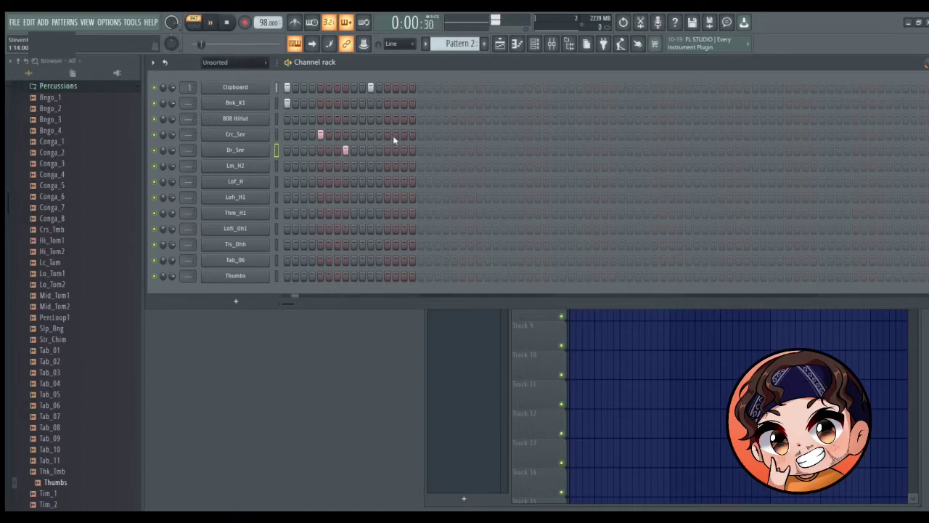
left_click(388, 135)
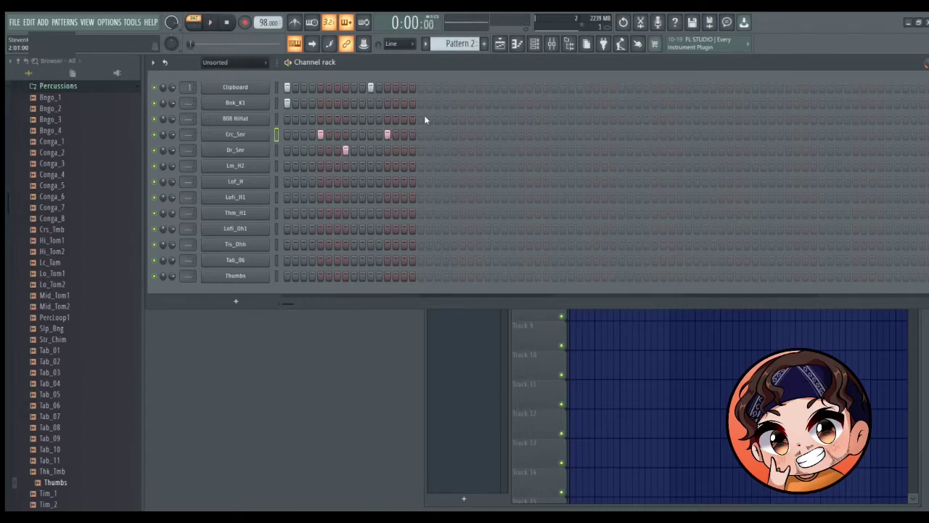
- Try a Clipboard hit on step 15 instead of step 17, and add a Bnk_K1 hit on step 15
left_click(420, 87)
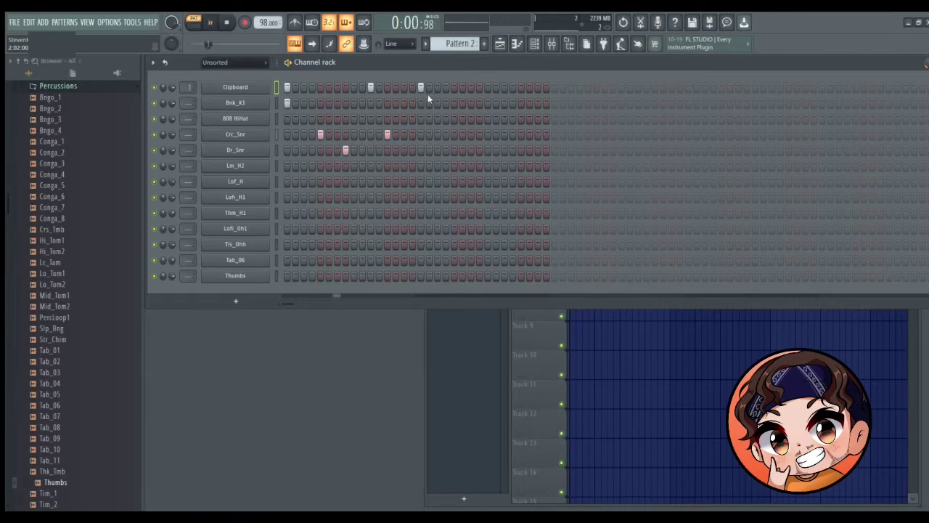
right_click(421, 89)
key("space")
left_click(405, 87)
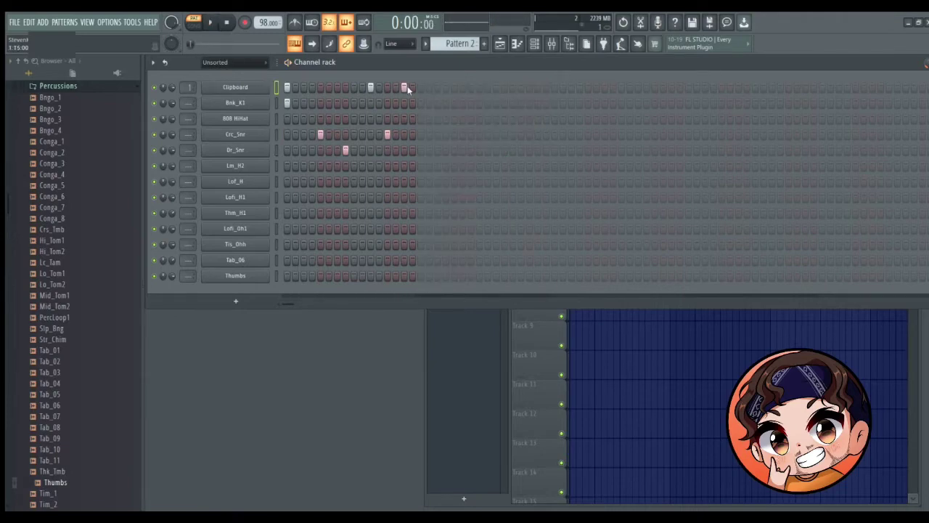
key("space")
left_click(404, 102)
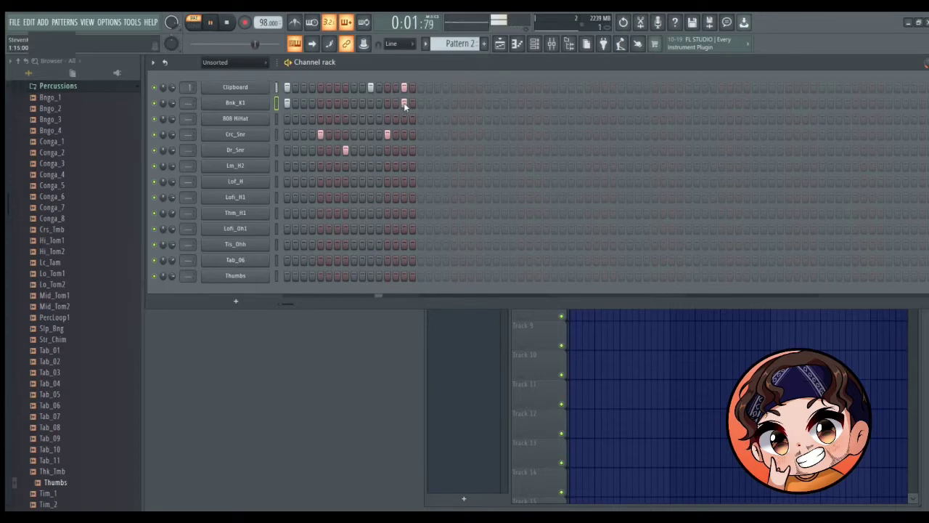
key("space")
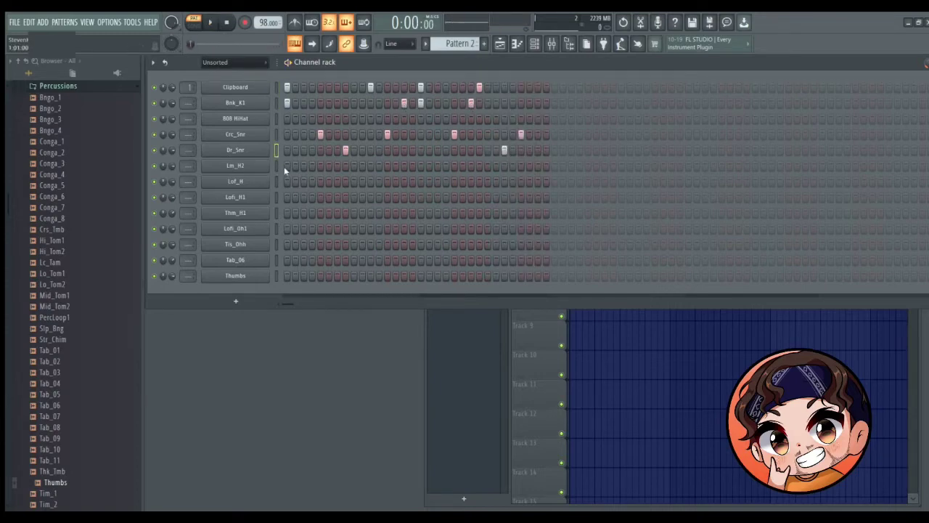
- Place Lm_H2 hits on steps 1 and 17, Lof_H on 3 and 19, Lofi_H1 on 5 and 21, and fill Thm_H1 every four steps
left_click(286, 166)
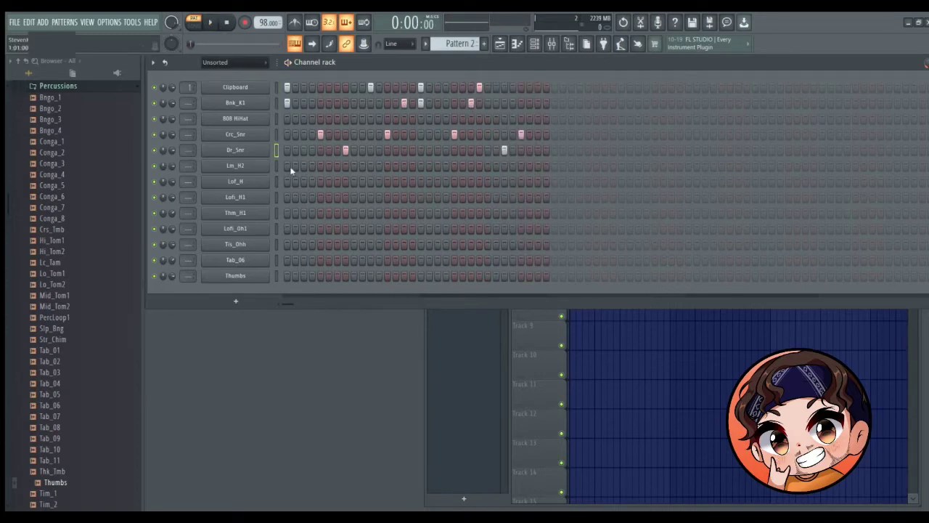
left_click(320, 198)
key("space")
left_click(420, 166)
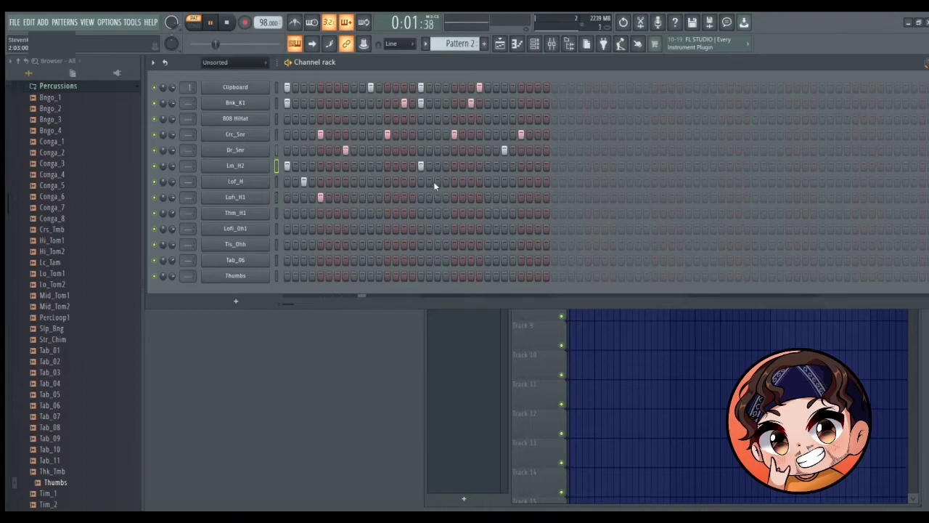
left_click(436, 182)
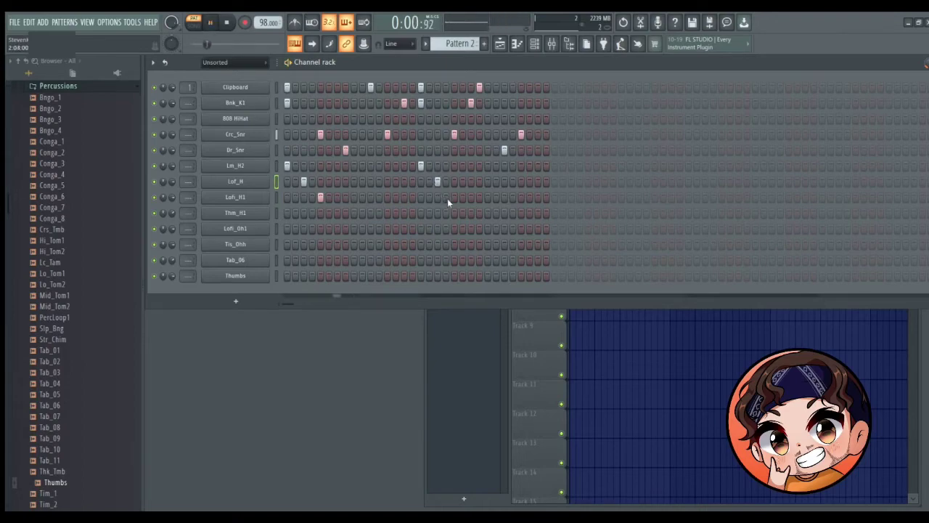
left_click(453, 197)
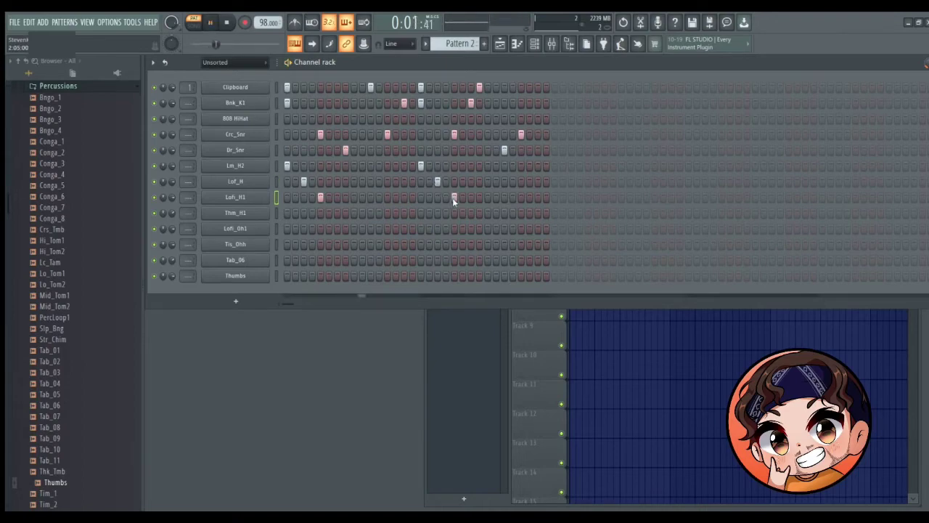
key("space")
left_click(246, 214)
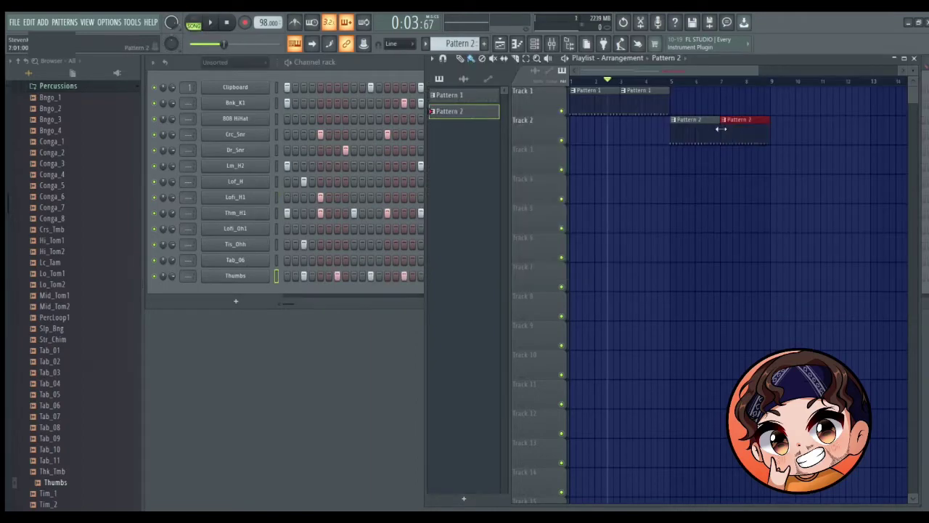
- Play the Pattern 1 and Pattern 2 arrangement in the playlist from the start
key("space")
key("space")
left_click_drag(607, 80, 439, 80)
key("space")
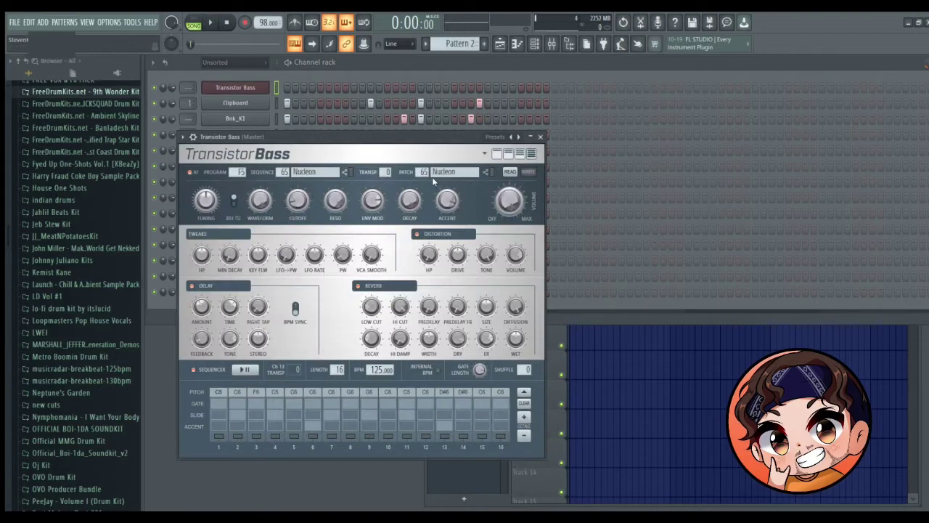
- Step down through the Transistor Bass patches past 50 Cutting to choose a bass sound
left_click_drag(422, 172, 422, 192)
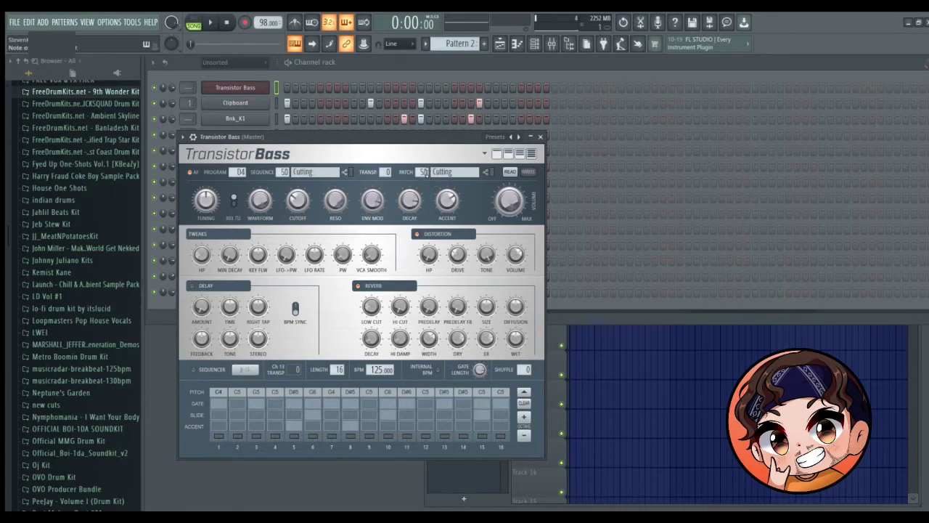
left_click_drag(424, 172, 424, 191)
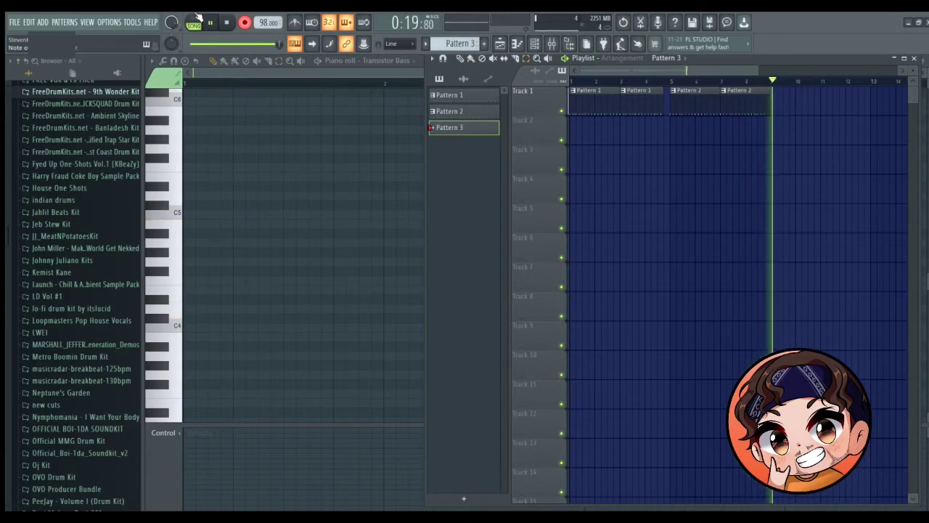
- Finish recording the Transistor Bass line into Pattern 3, quantize its notes and play the result
key("space")
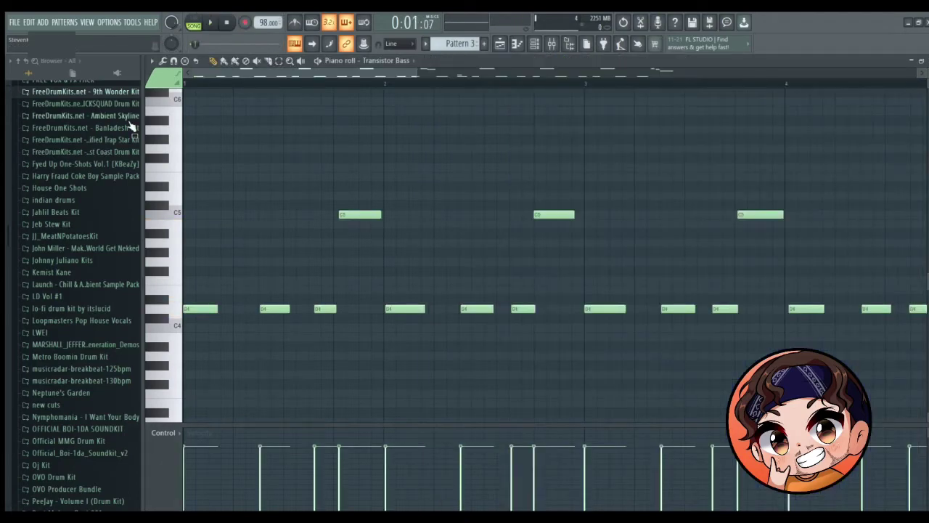
key("alt+q")
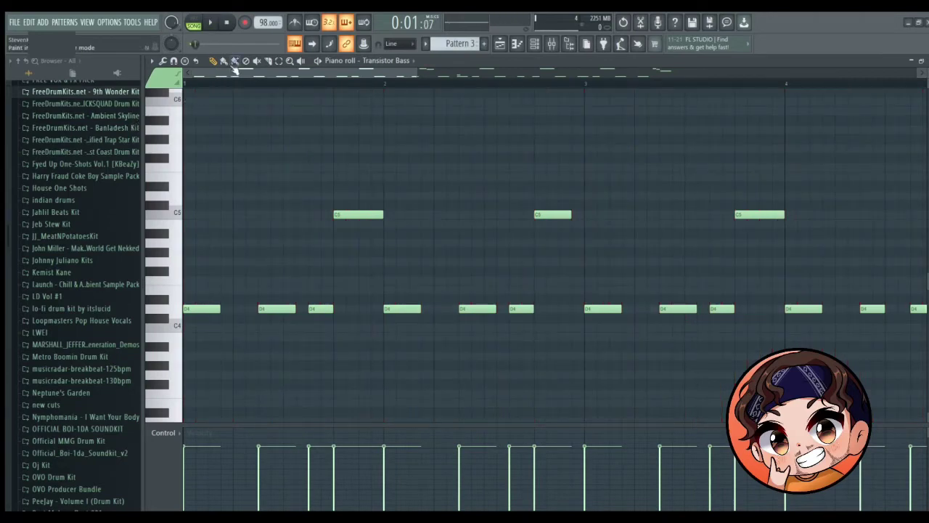
key("space")
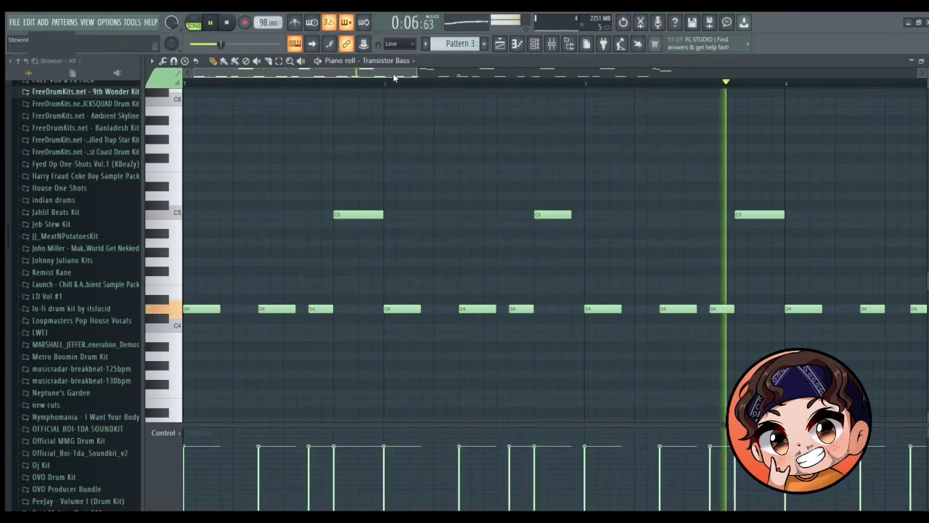
- Replay the bass line around bar 5 repeatedly to check its notes for mistakes
left_click_drag(423, 73, 529, 79)
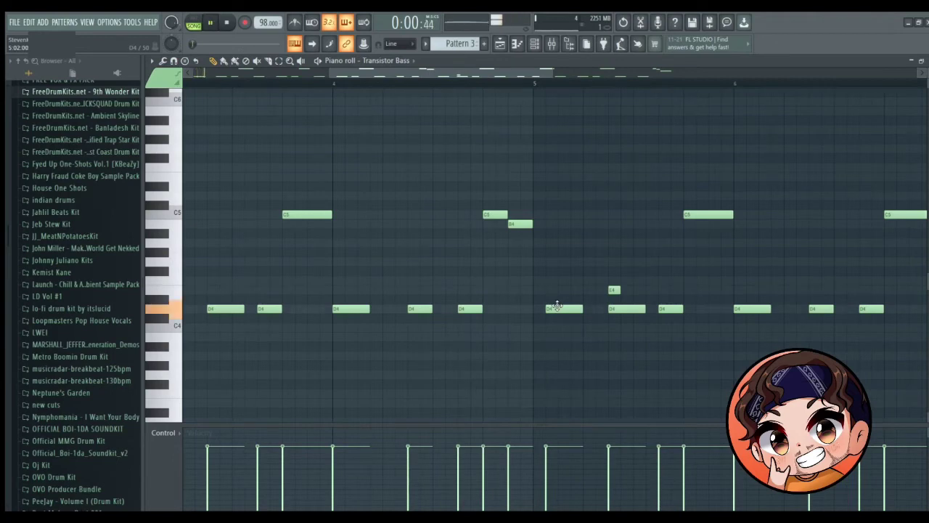
left_click(513, 84)
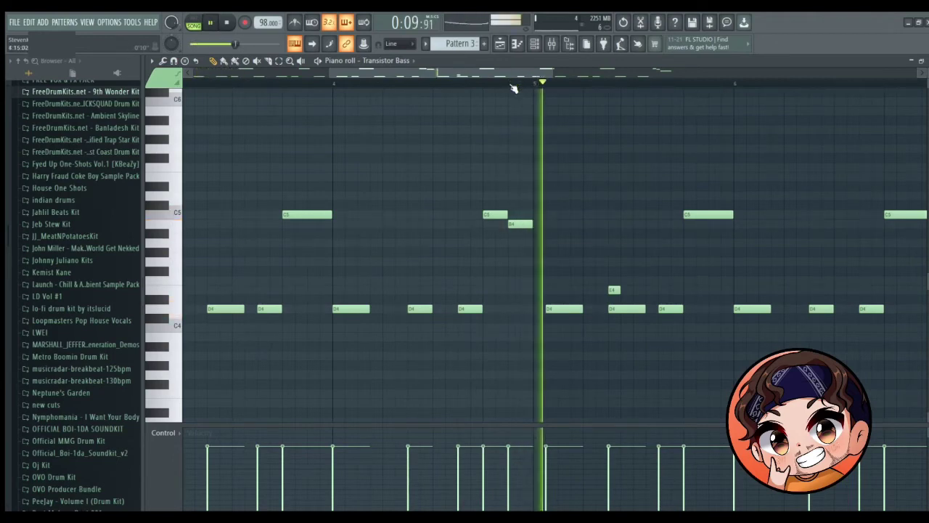
key("space")
key("space")
scroll(585, 244, "up", 3)
scroll(574, 251, "down", 2)
key("space")
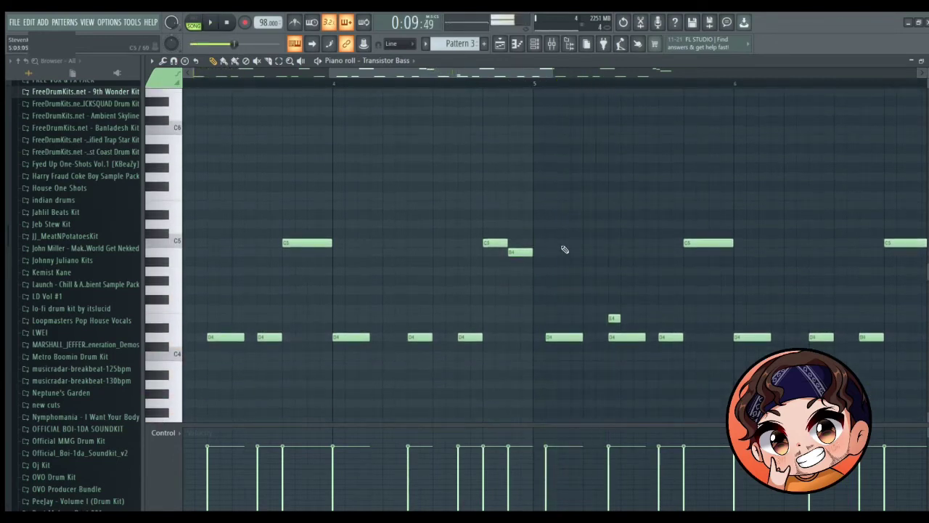
scroll(546, 246, "up", 3)
key("space")
scroll(542, 261, "down", 8)
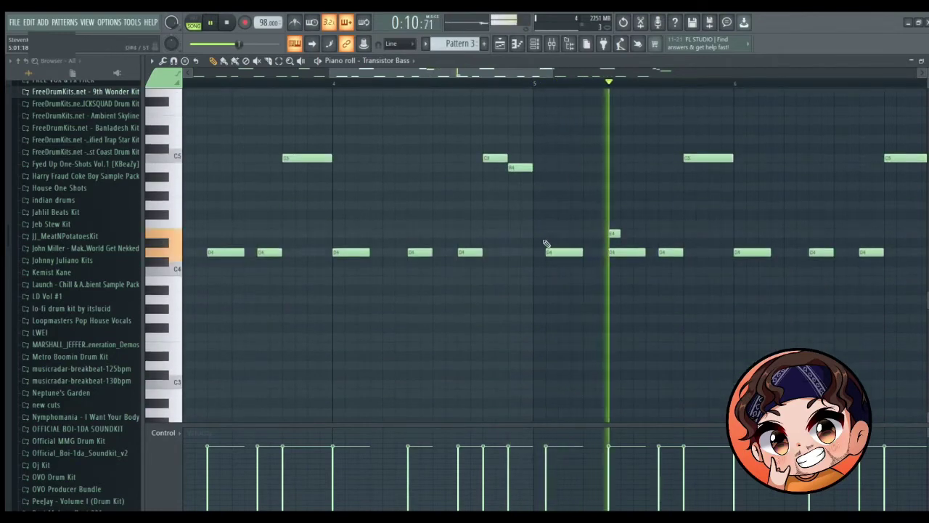
scroll(633, 283, "up", 1)
key("space")
key("space")
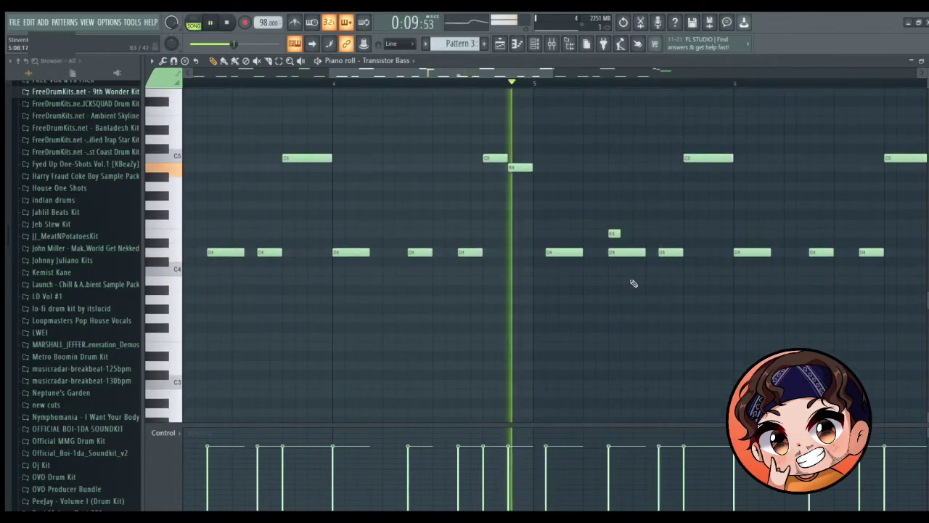
- Delete the short E4 note in bar 5 of the bass line and replay the passage
right_click(615, 234)
key("space")
key("space")
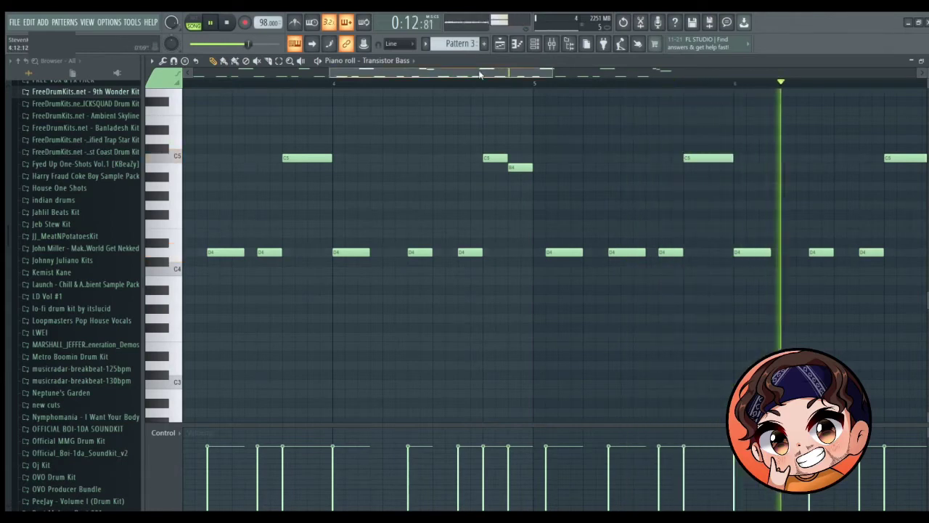
- Replay the descending run of short notes starting on C5 at the end of bar 8
left_click_drag(480, 73, 710, 152)
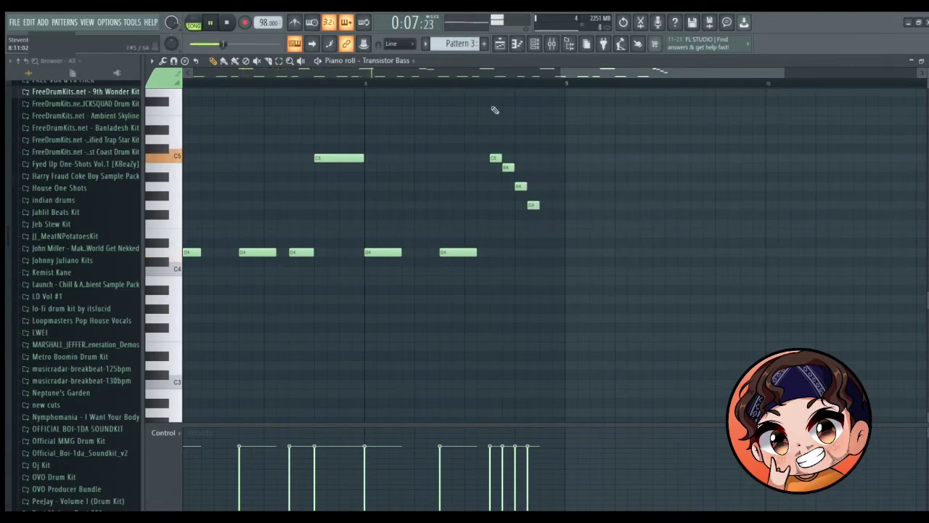
left_click(481, 84)
key("space")
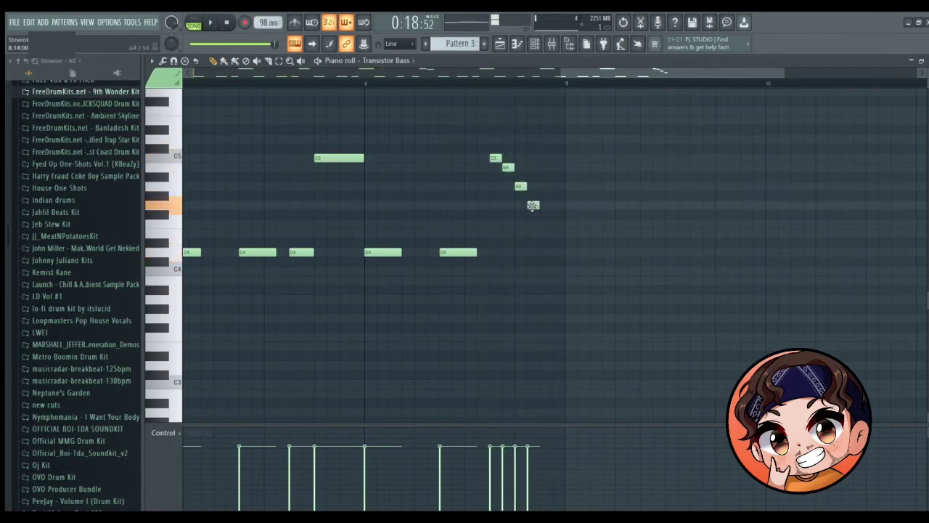
key("space")
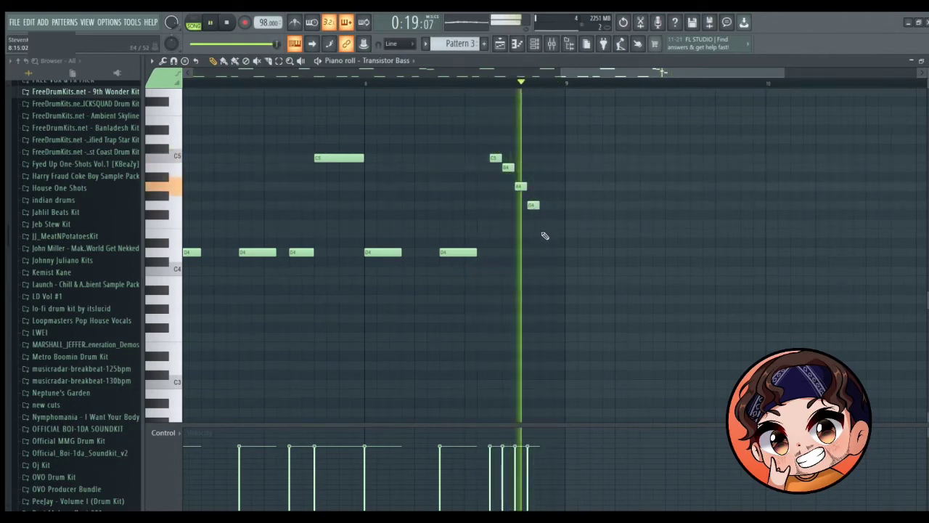
- End the bass line's descending run with an E4 note stretched to the start of bar 9, play it and close the piano roll
left_click(544, 234)
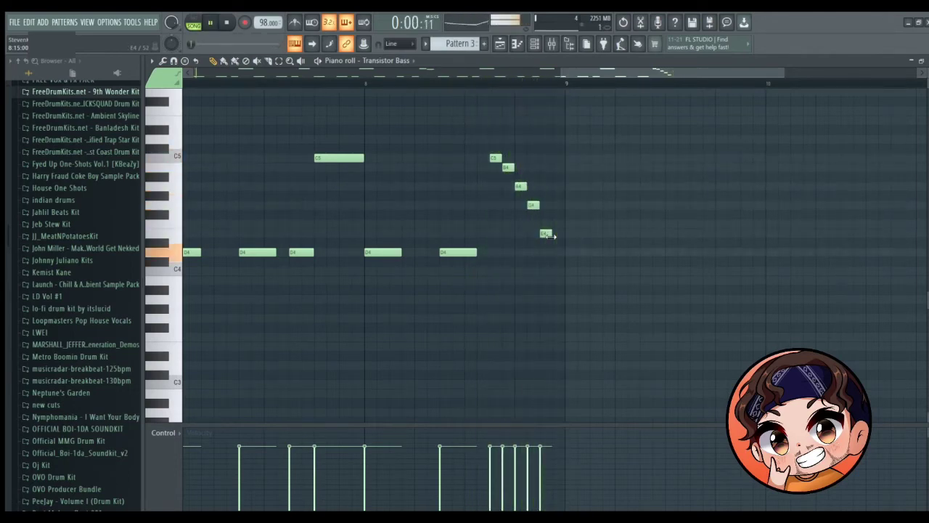
left_click_drag(550, 233, 564, 234)
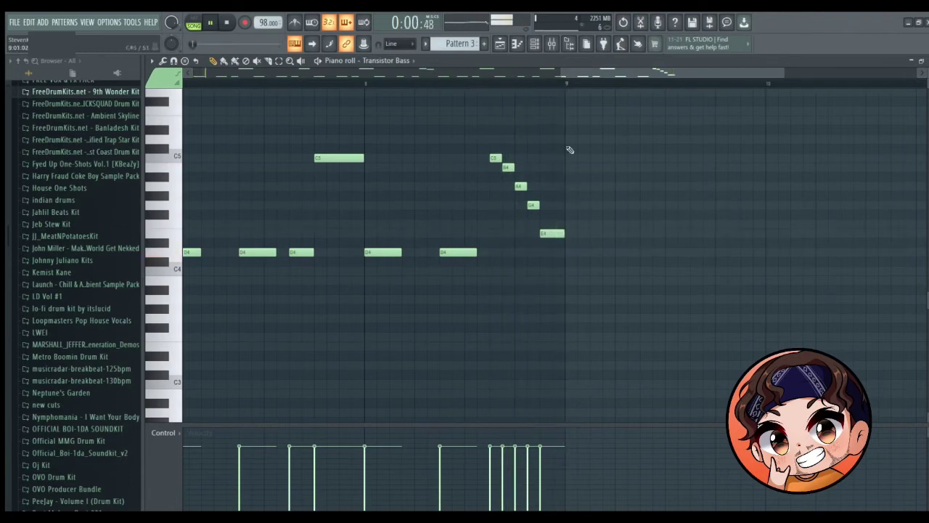
left_click_drag(562, 78, 191, 78)
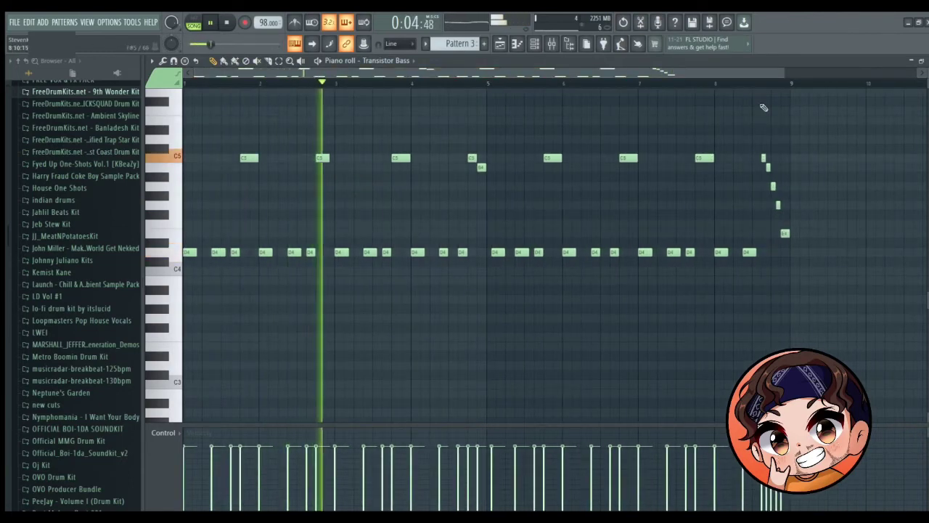
left_click(921, 61)
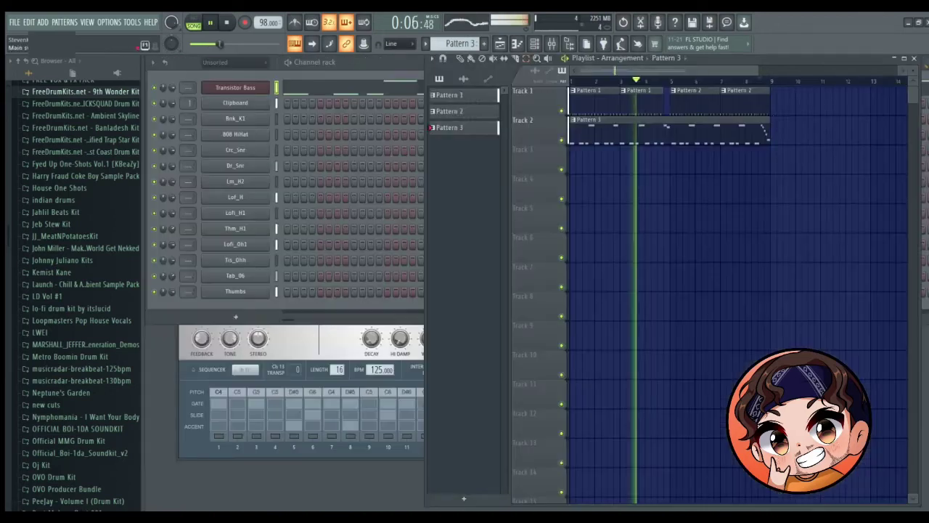
- Add a FLEX instrument channel and load the Full Brass Staccato preset from the Essential Winds pack
left_click(401, 62)
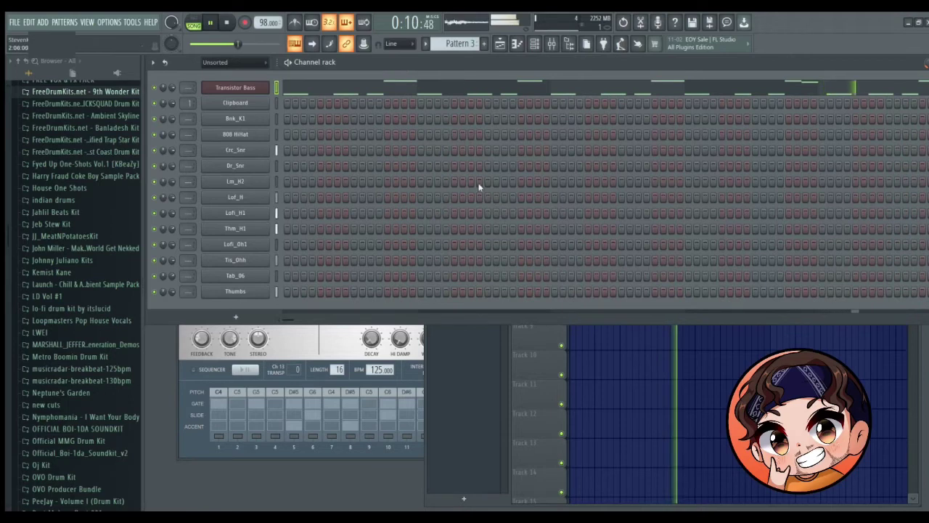
left_click(435, 385)
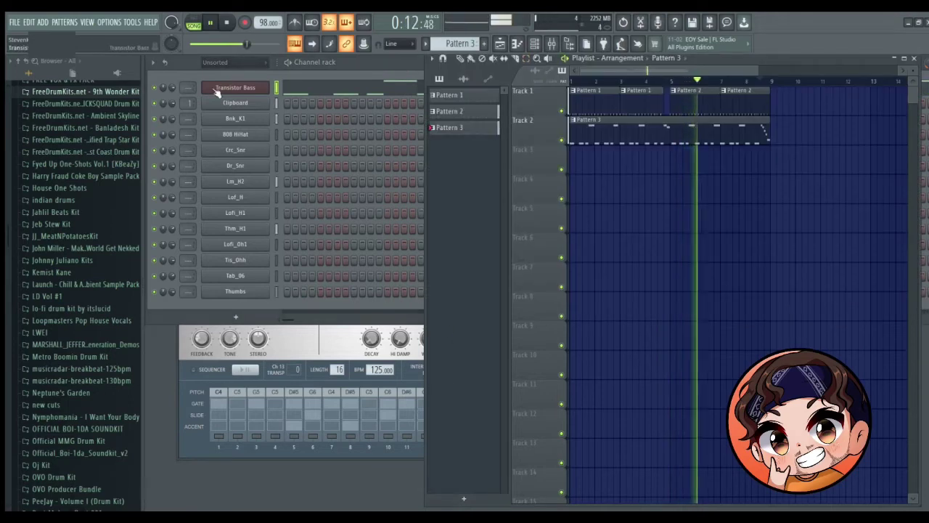
left_click(356, 64)
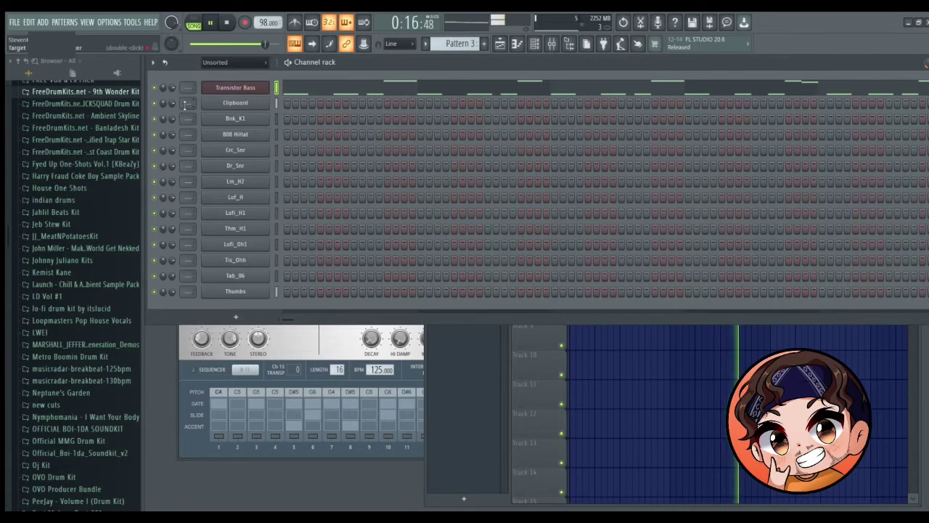
left_click(435, 392)
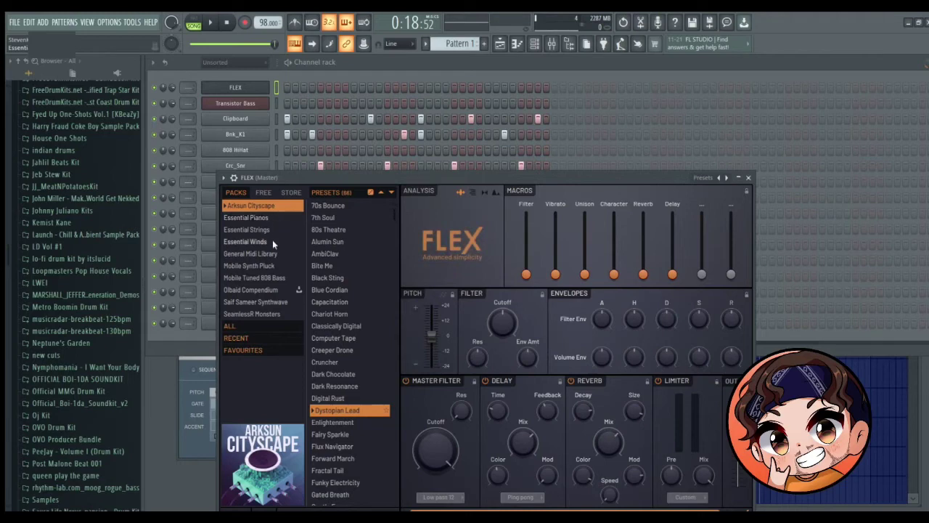
left_click(272, 240)
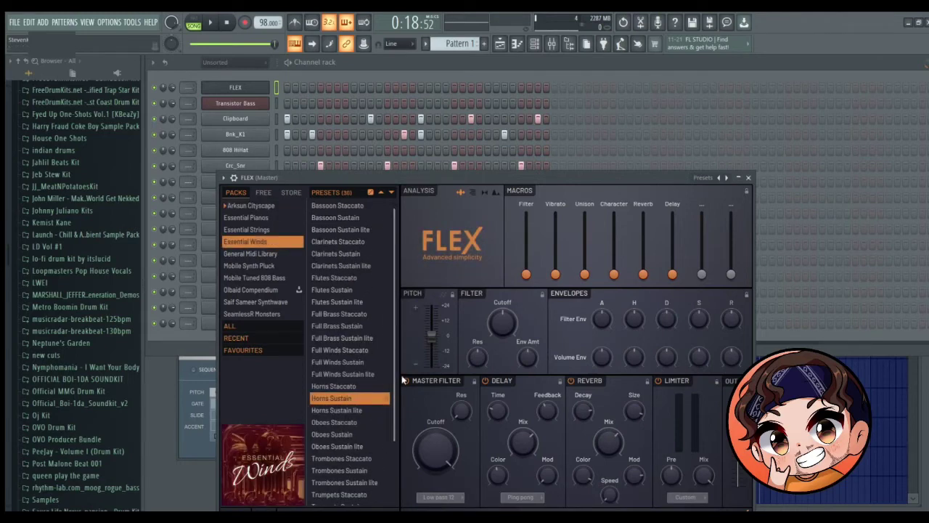
left_click(357, 314)
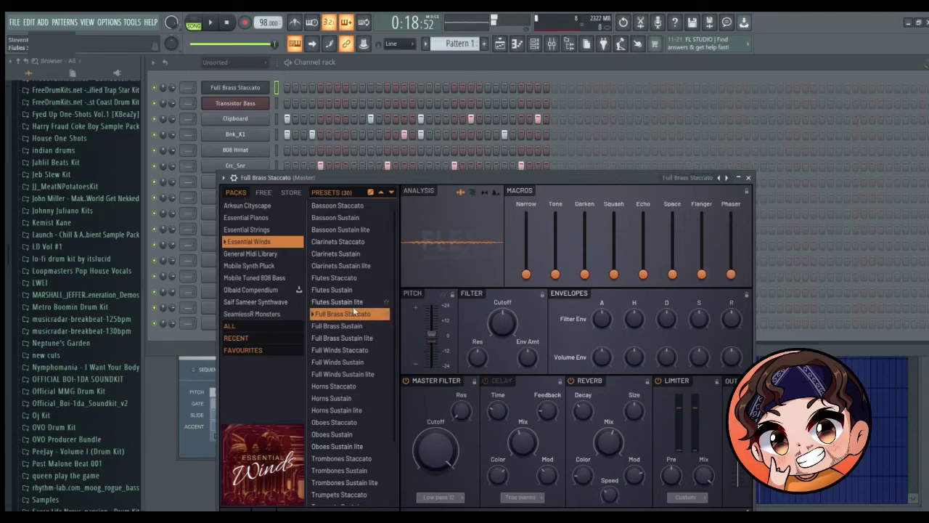
- Fill bar 1 of new Pattern 4 with four consecutive D4 notes for the Full Brass Staccato channel
left_click(174, 93)
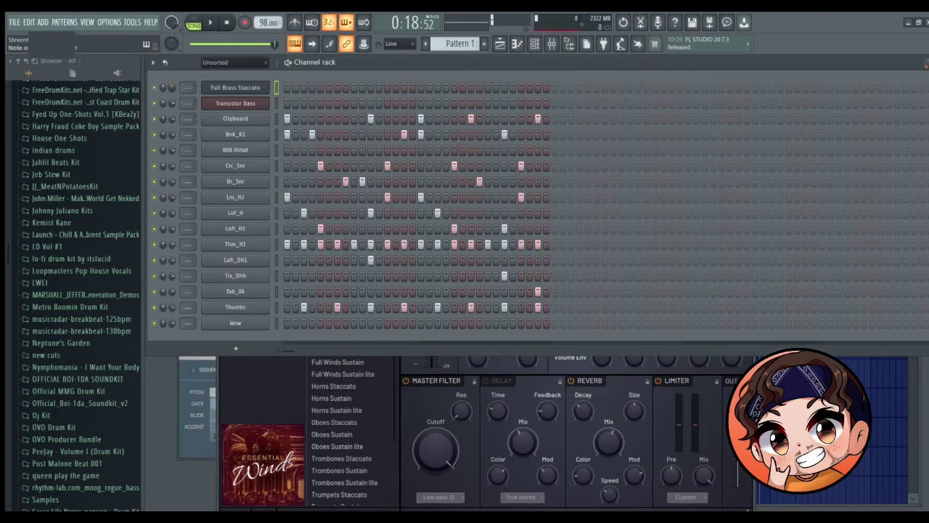
key("space")
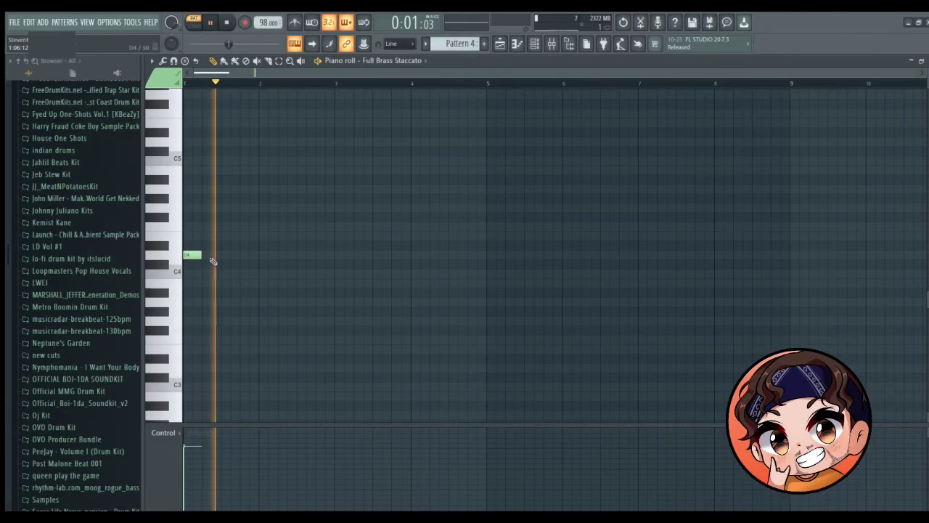
left_click(211, 256)
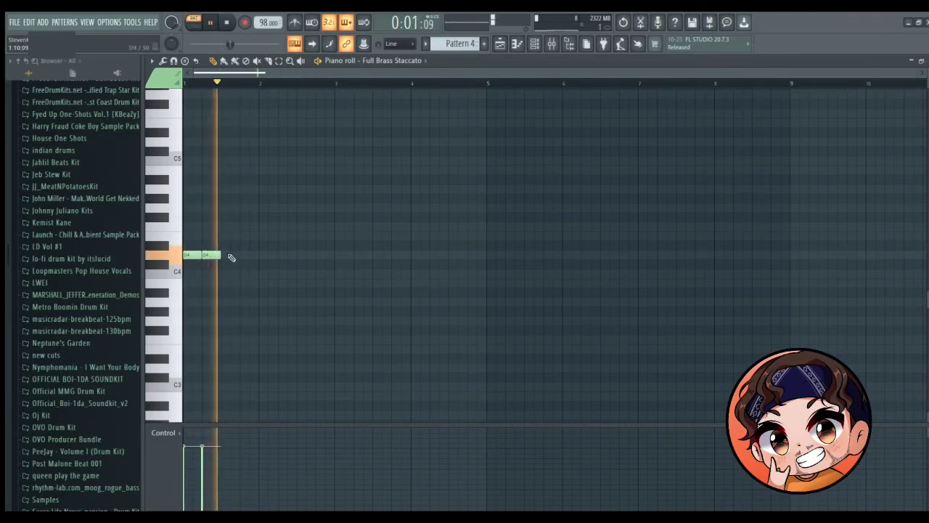
left_click(231, 255)
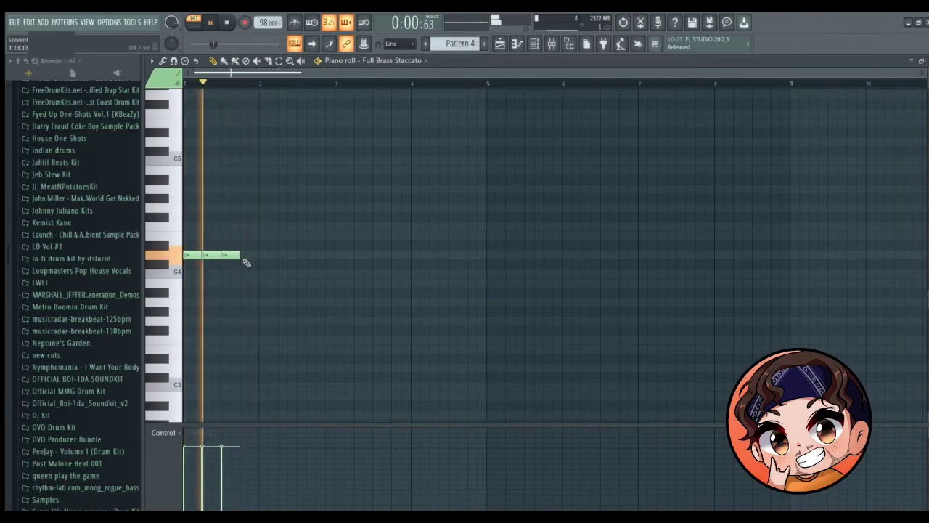
left_click(247, 256)
- Lower the velocities of the second, third and fourth D4 notes progressively for a fading effect
left_click(216, 471)
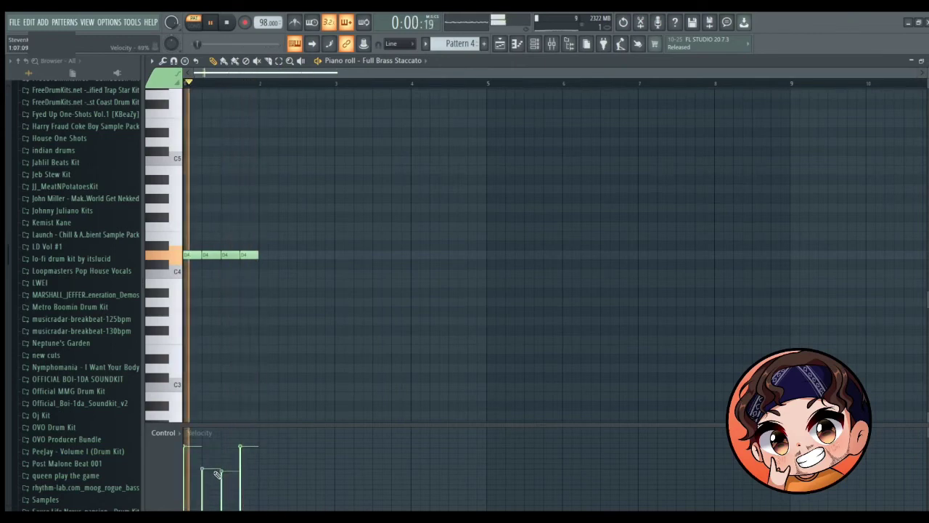
mouse_move(216, 472)
left_mouse_down()
mouse_move(256, 505)
mouse_move(223, 481)
left_mouse_up()
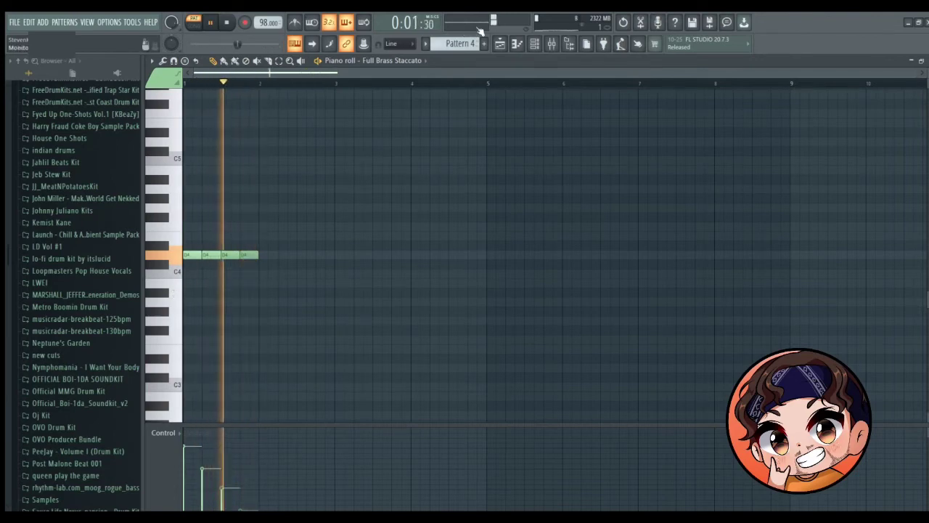
key("space")
- Place a Pattern 4 clip at bar 1 of Track 3 in the playlist, keeping Pattern 3 on Track 2
key("F5")
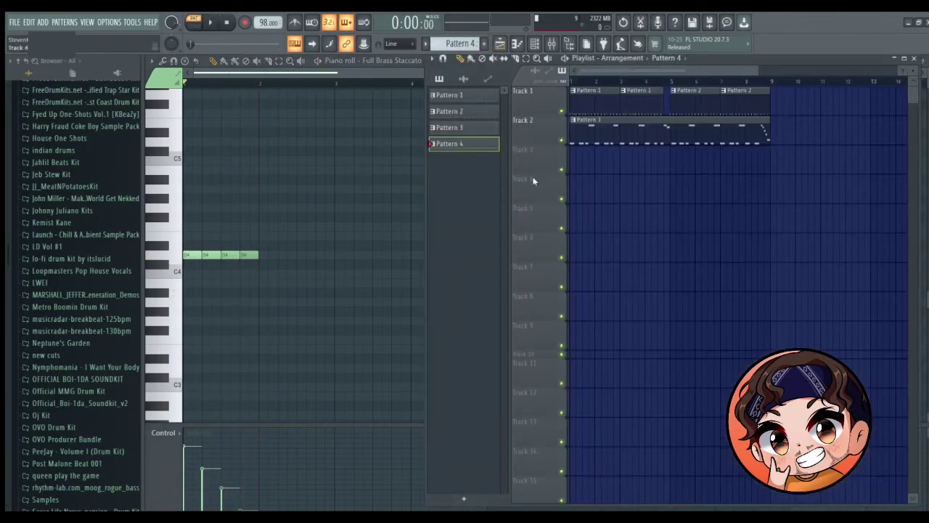
right_click(608, 167)
key("space")
left_click_drag(494, 143, 572, 191)
left_click_drag(579, 129, 571, 196)
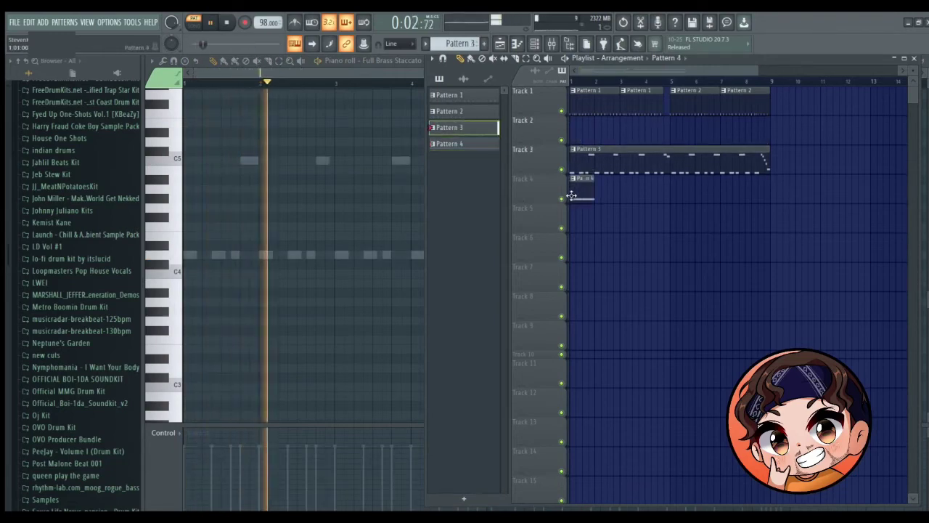
left_click_drag(588, 156, 573, 118)
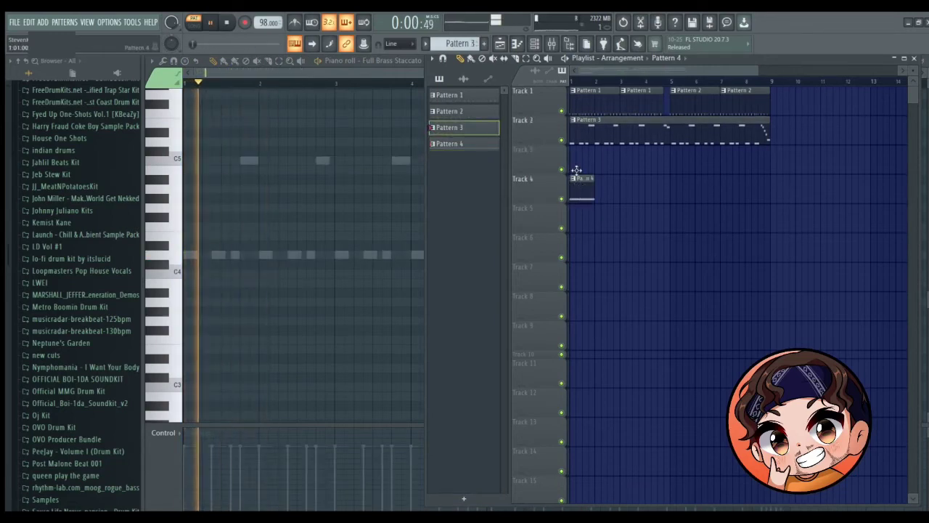
left_click_drag(580, 180, 581, 150)
key("space")
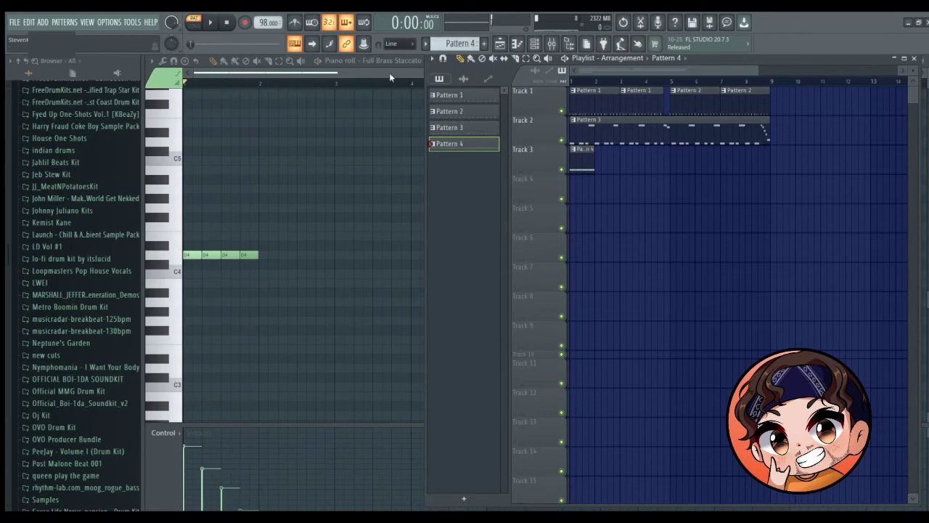
- Switch playback to song mode and listen to the brass part with the arrangement
left_click(194, 26)
key("space")
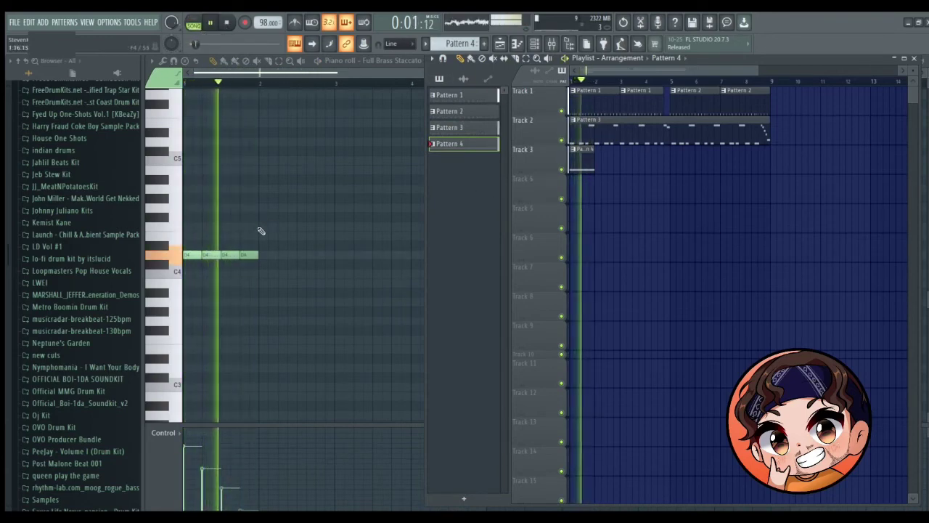
key("space")
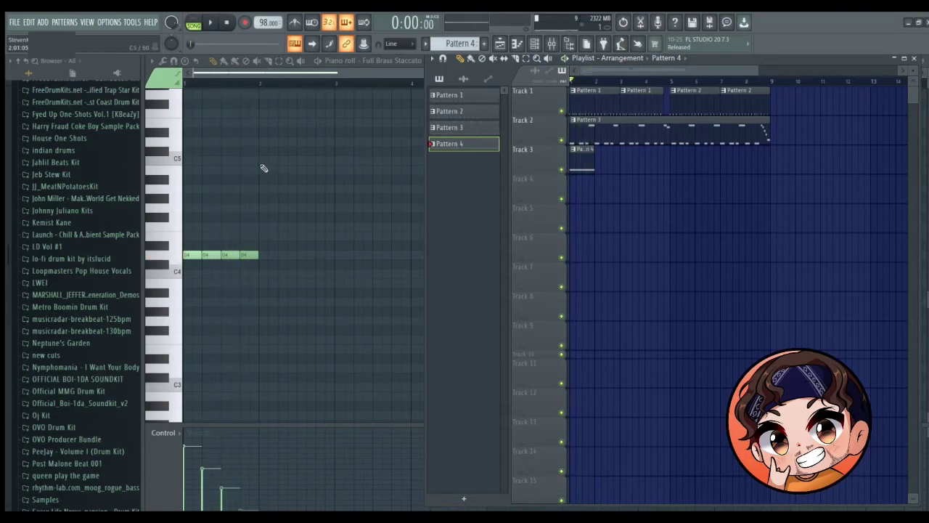
- Duplicate the four D4 notes into bar 2, transpose the copies down two semitones to C4 and play the result
key("F5")
left_click(260, 162)
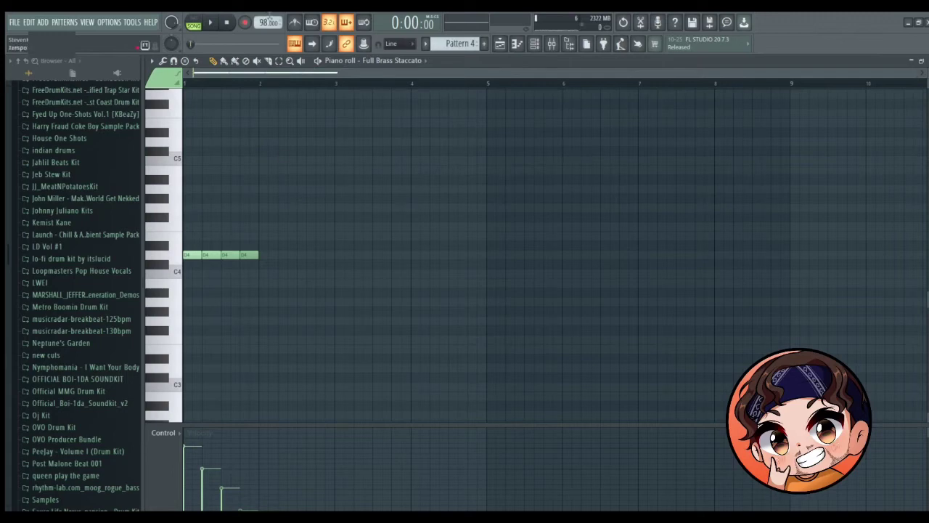
key("ctrl+b")
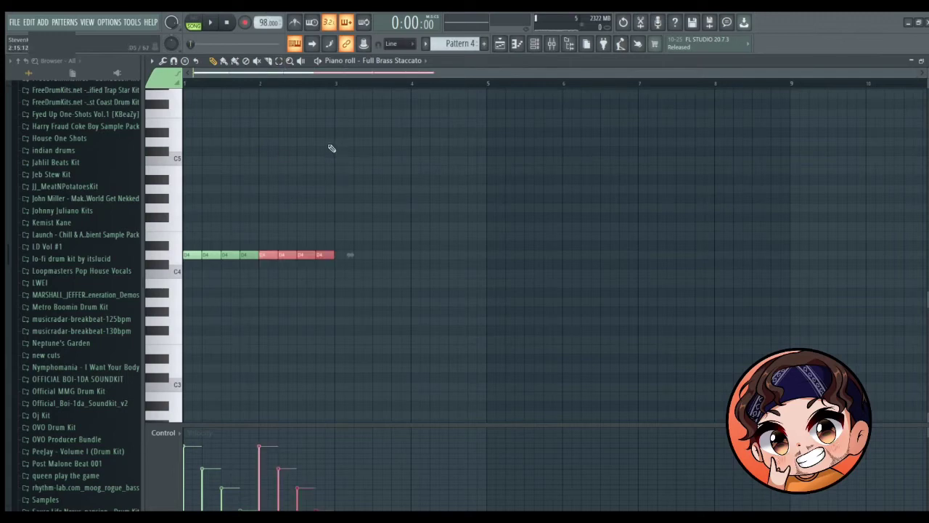
key("Down")
key("Down")
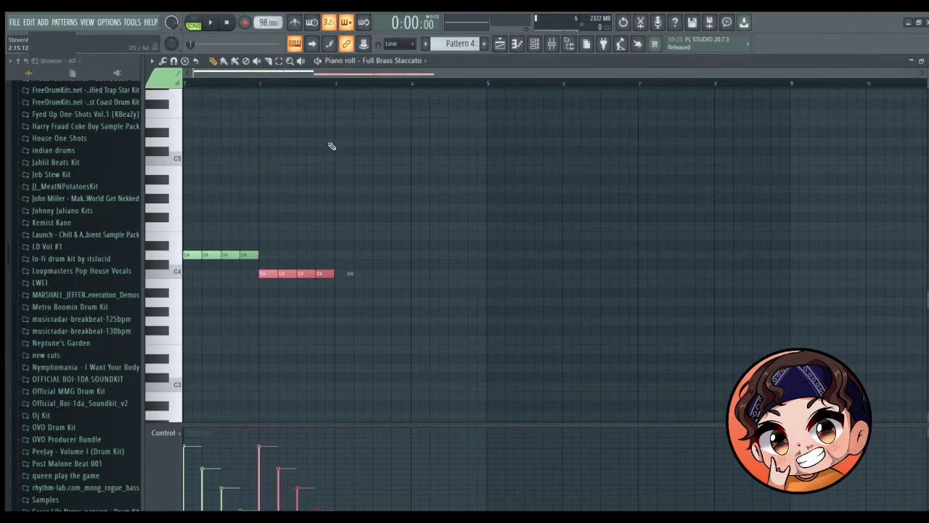
key("space")
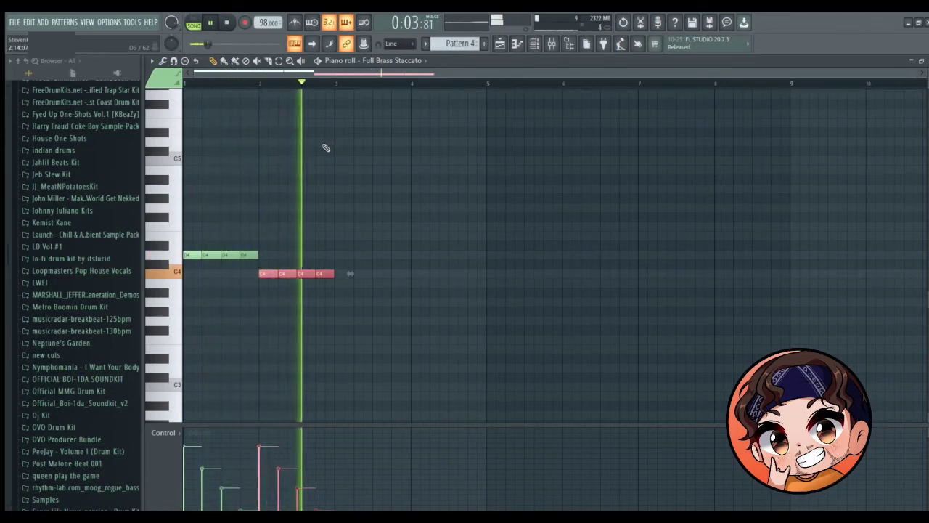
key("space")
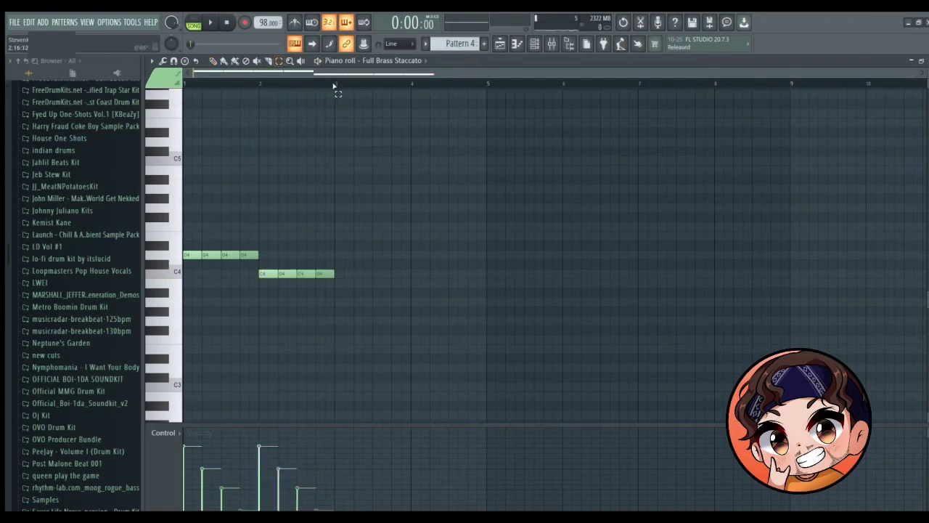
- Duplicate the two-bar phrase into bars 3 and 4, raise the copies one octave and play the pattern
key("ctrl+a")
key("ctrl+b")
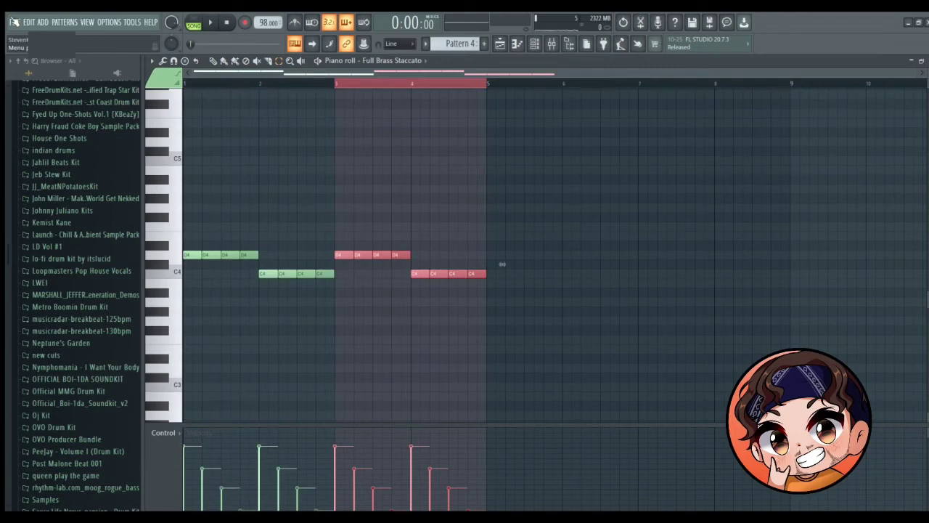
key("ctrl+Up")
key("space")
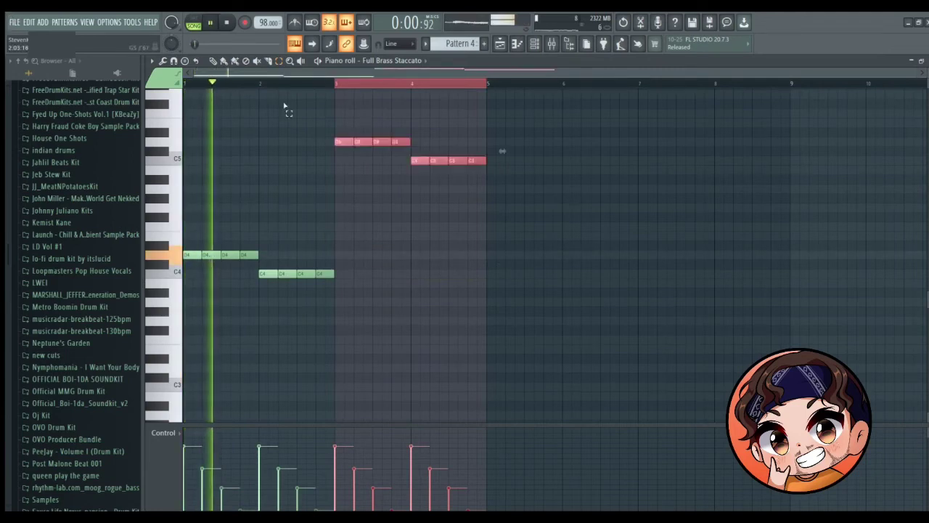
key("ctrl+d")
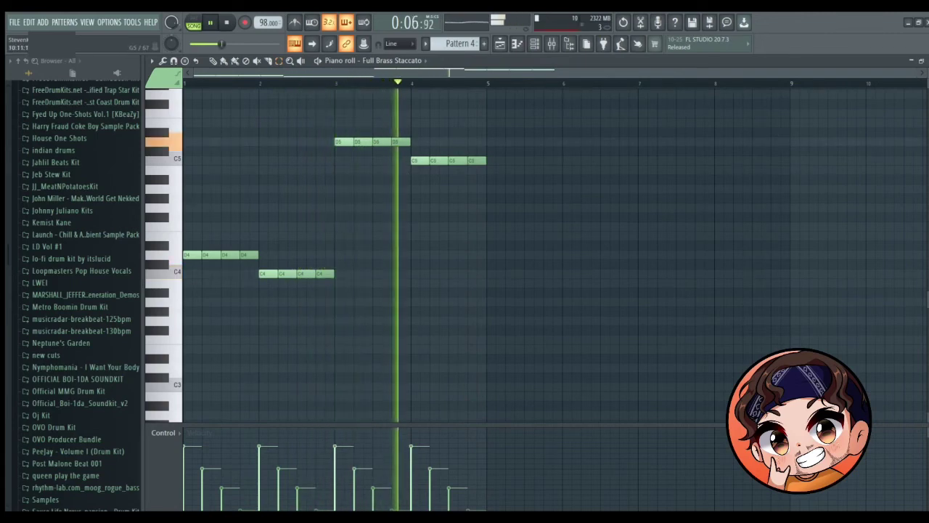
- Change the FLEX preset to Clarinets Staccato, repeat Pattern 4 at bar 5 on Track 3 and play the song
left_click(922, 61)
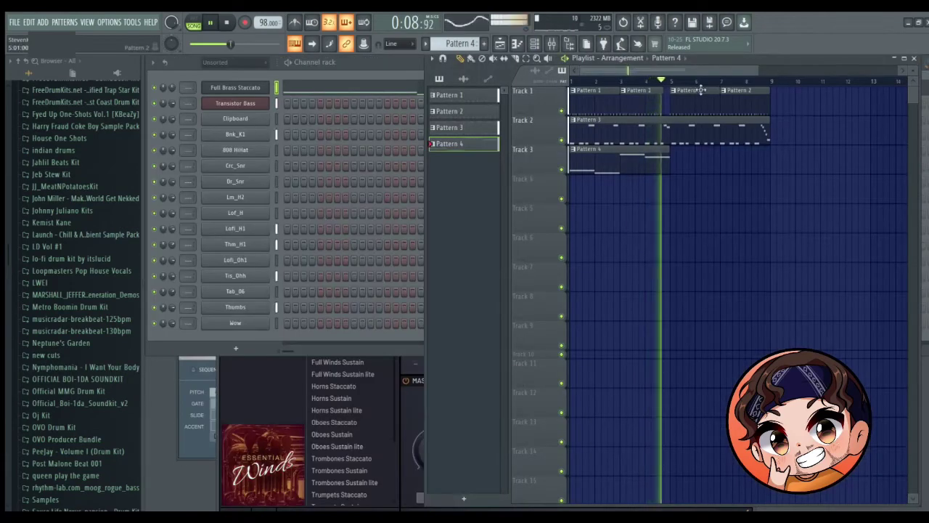
key("space")
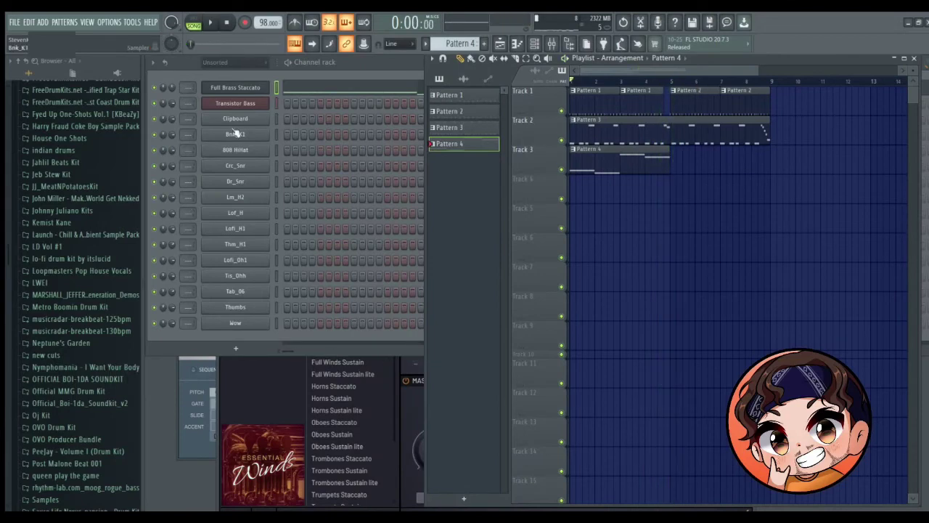
left_click(235, 90)
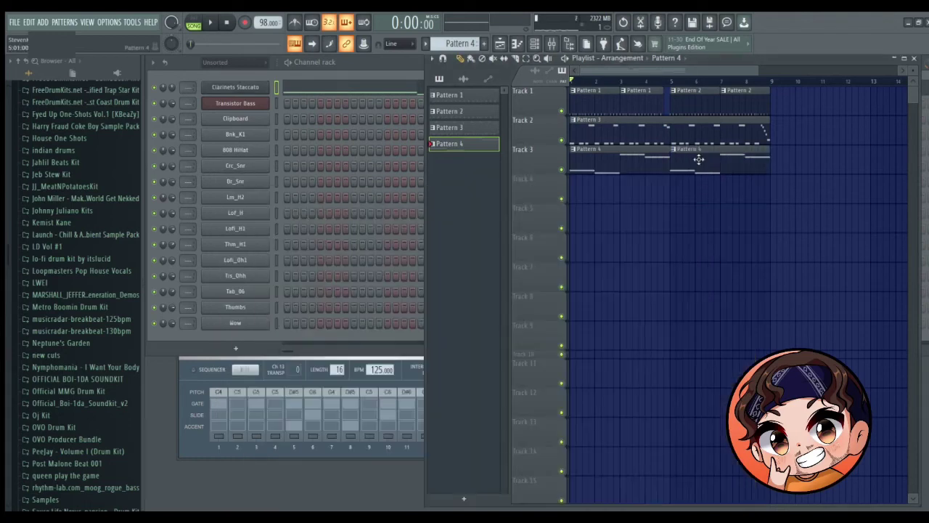
key("space")
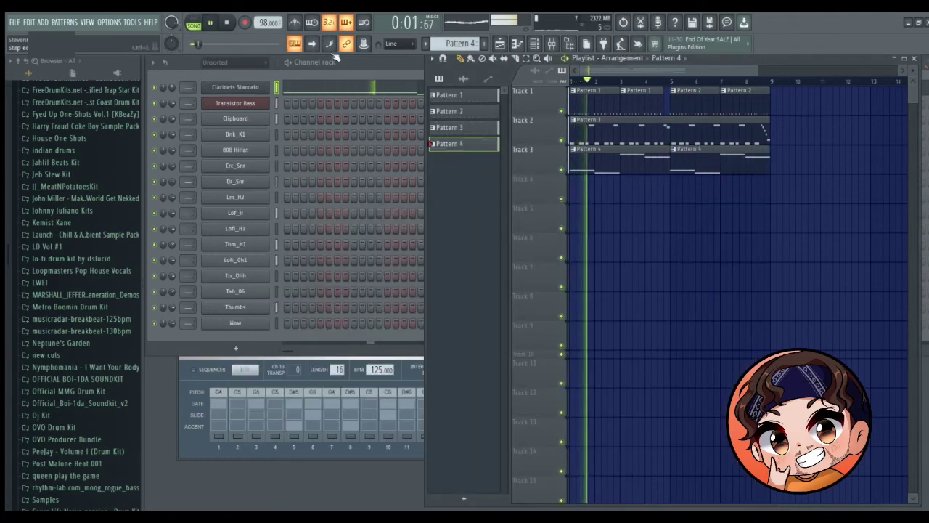
- Add another FLEX instrument channel below Clarinets Staccato while the song plays
left_click(361, 57)
key("space")
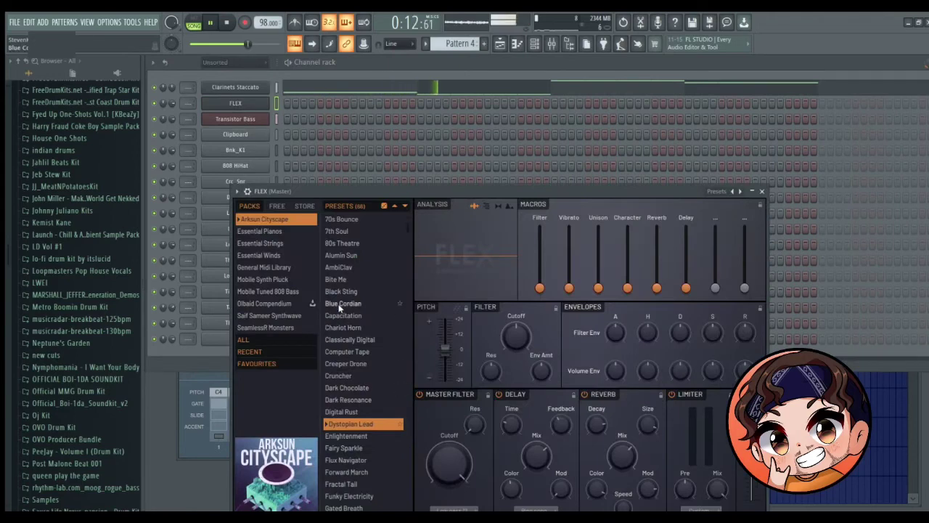
- Load the Flutes Staccato preset from the Essential Winds pack into the new FLEX channel
scroll(342, 430, "down", 3)
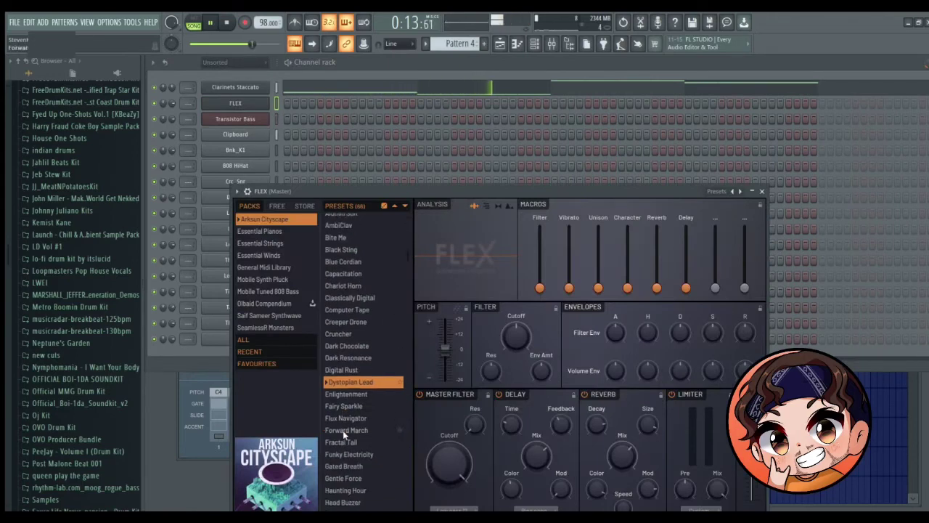
left_click(286, 255)
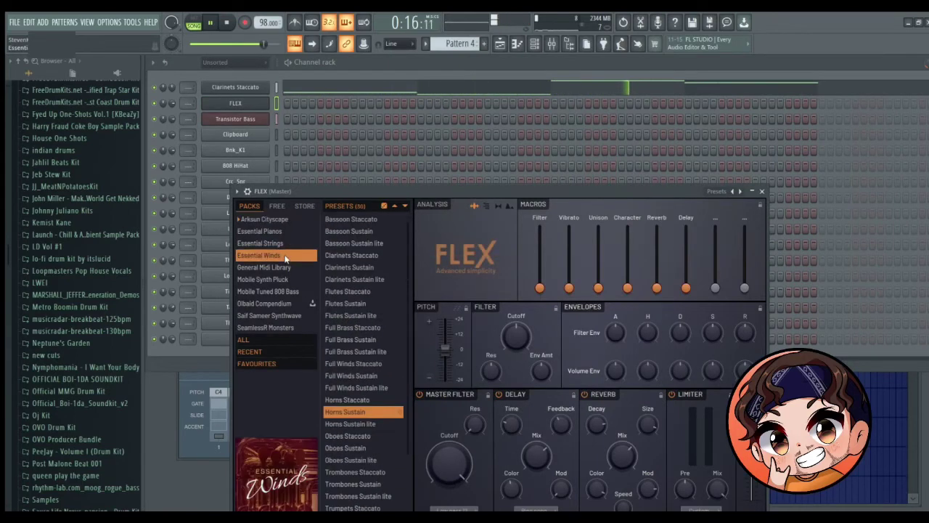
left_click(352, 291)
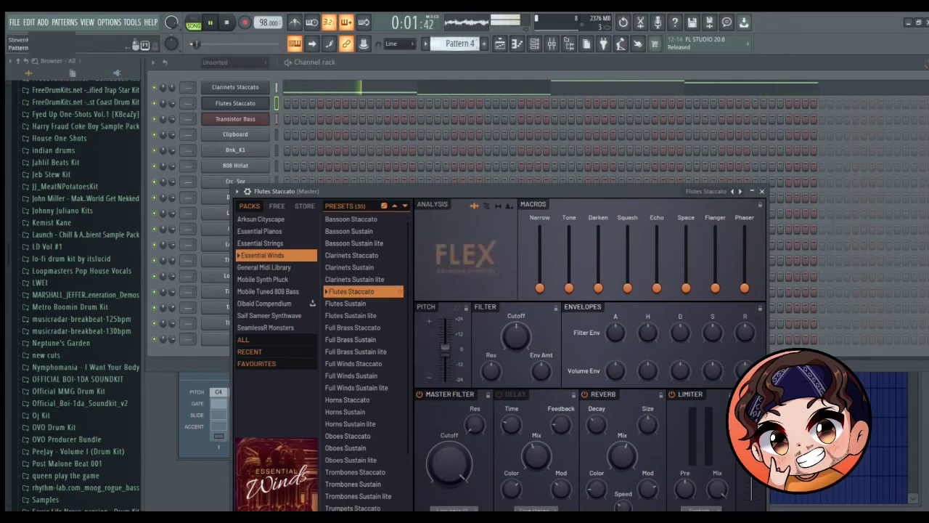
- In a new Pattern 5, write a four-bar Flutes Staccato melody from D5, D6, C6, A5 and G5 notes, ending on C5
left_click(451, 89)
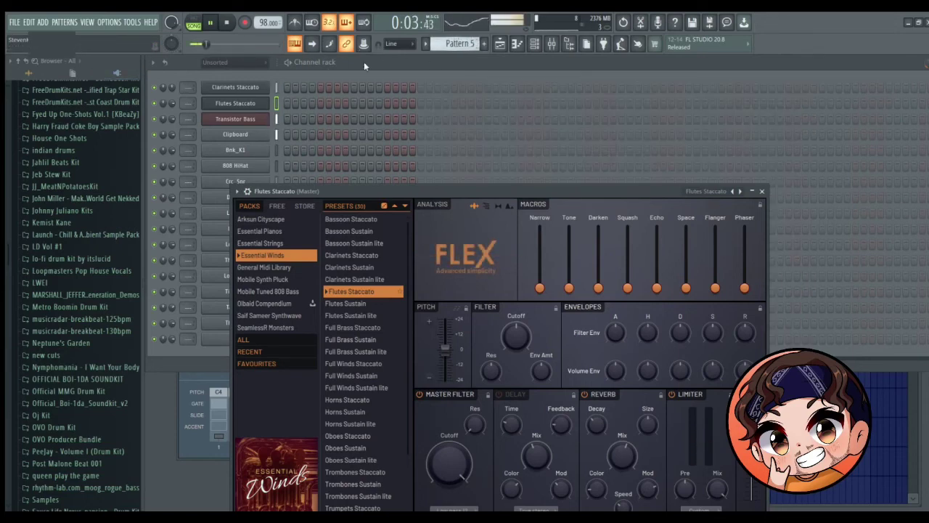
left_click(235, 103)
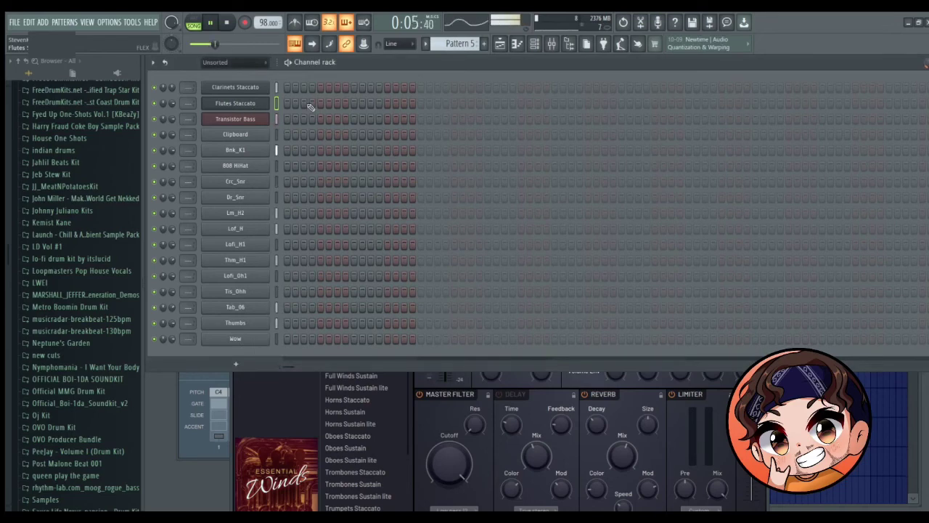
key("F7")
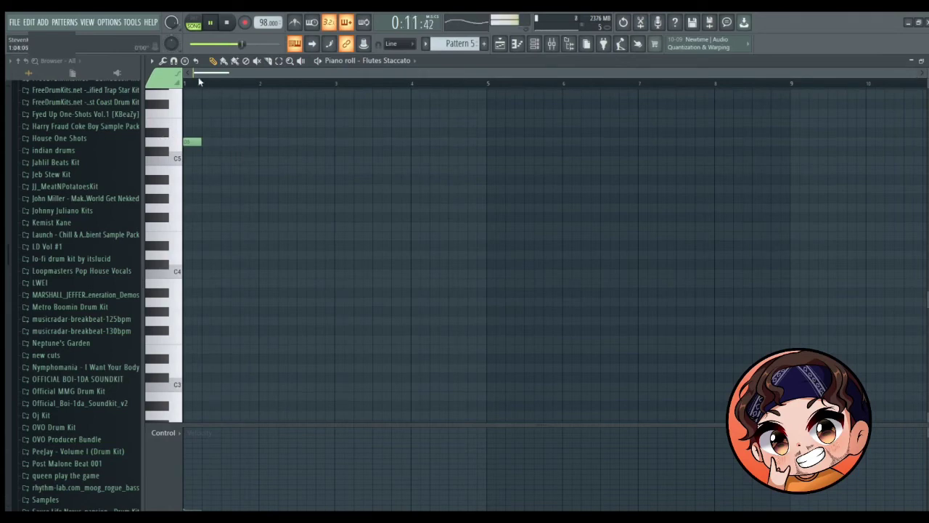
left_click(192, 22)
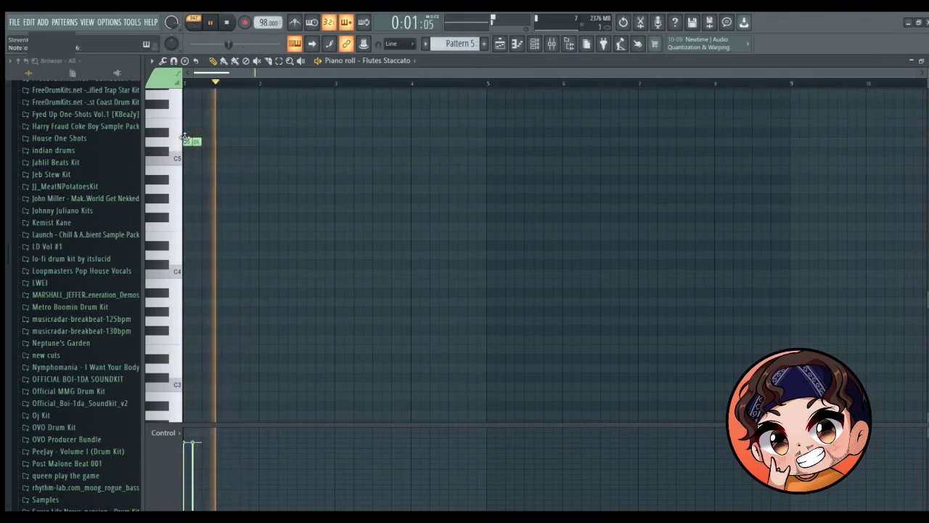
scroll(238, 172, "up", 5)
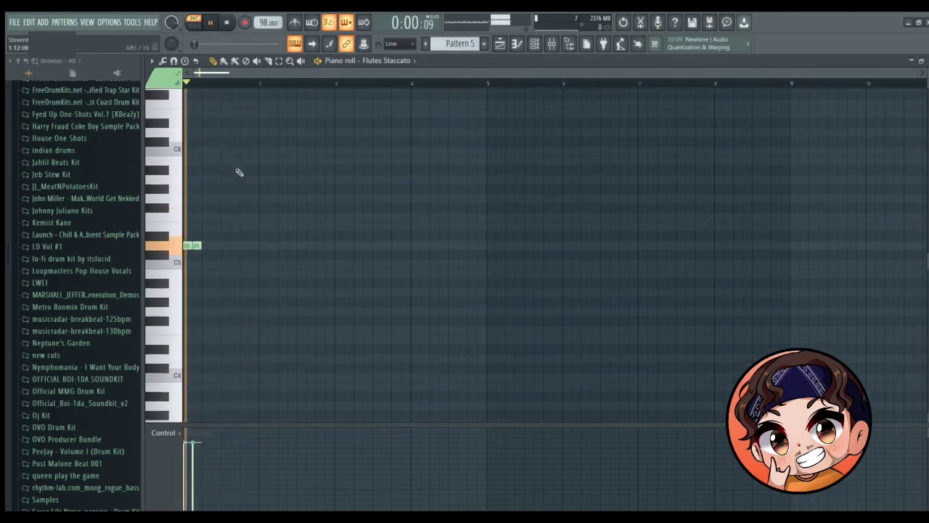
left_click(206, 143)
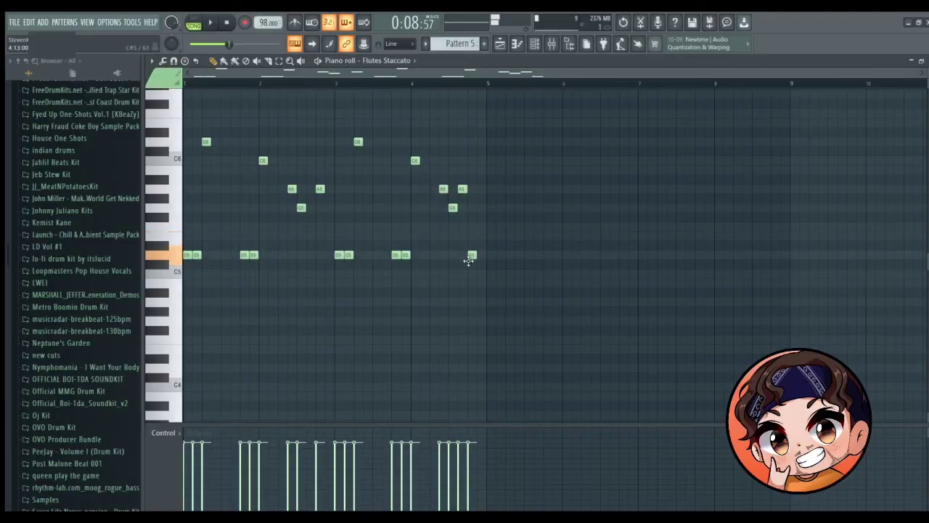
key("space")
left_click_drag(476, 267, 467, 284)
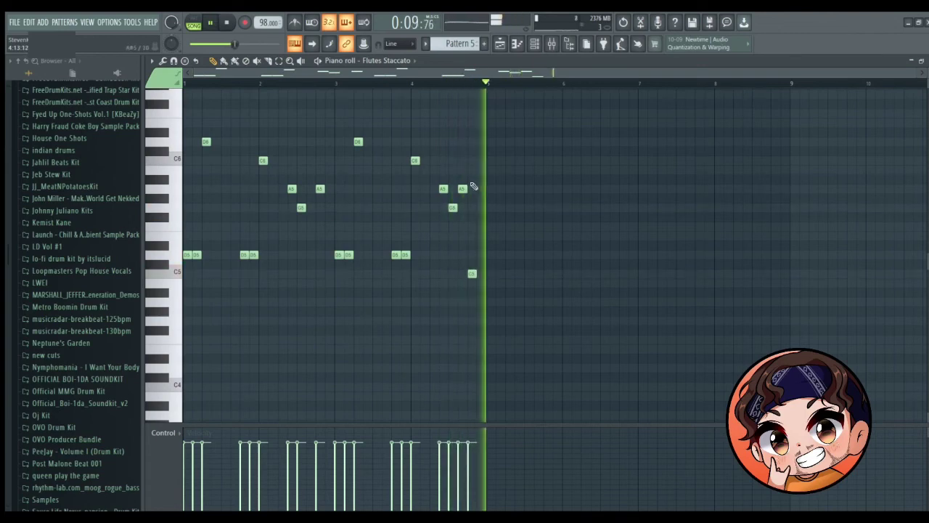
- Place Pattern 5 on Track 4 at bars 1 and 5 of the playlist and play the song
left_click(501, 44)
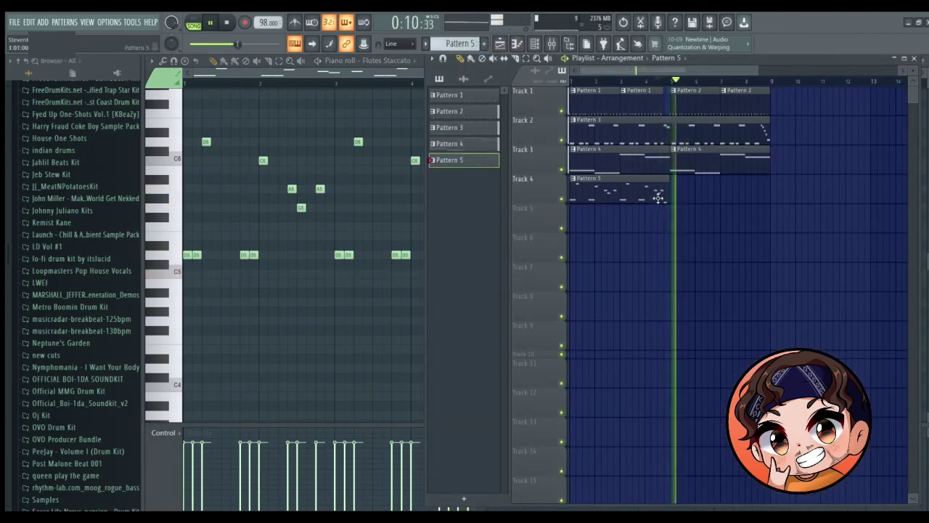
left_click(572, 81)
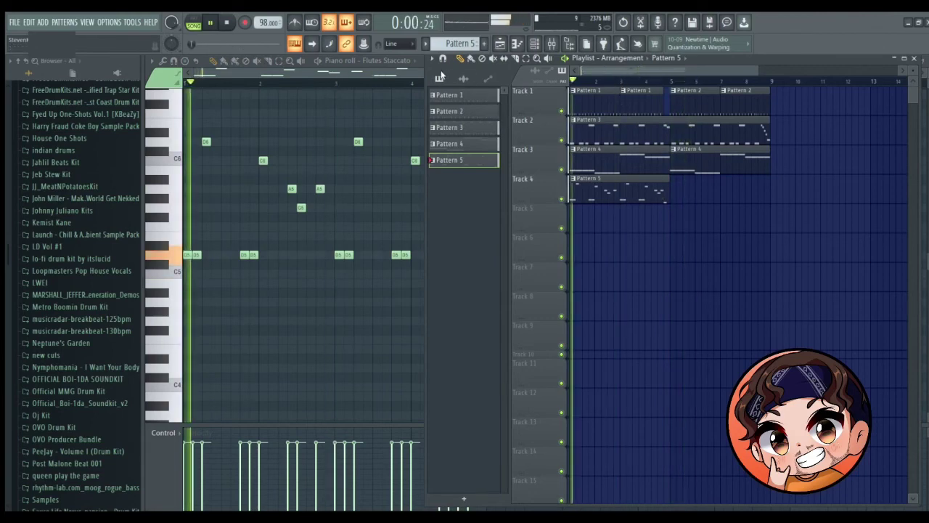
left_click(672, 193)
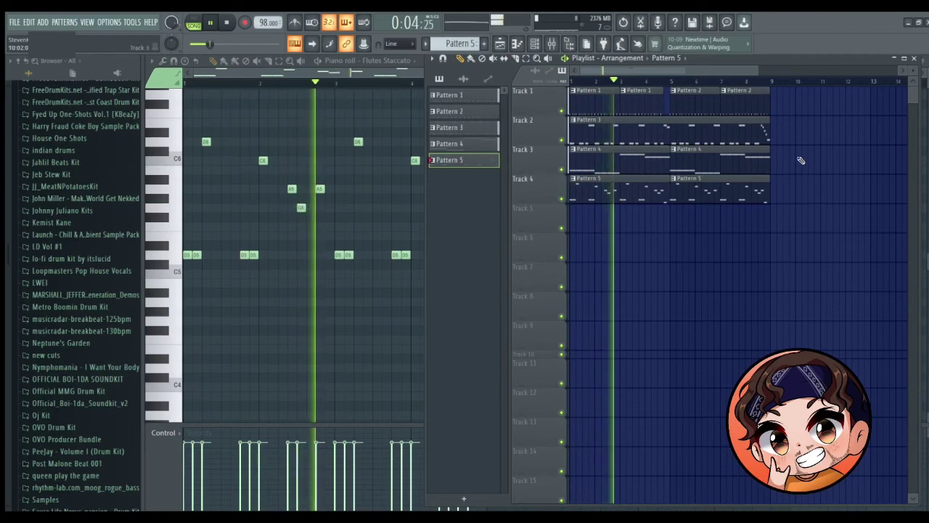
left_click(916, 60)
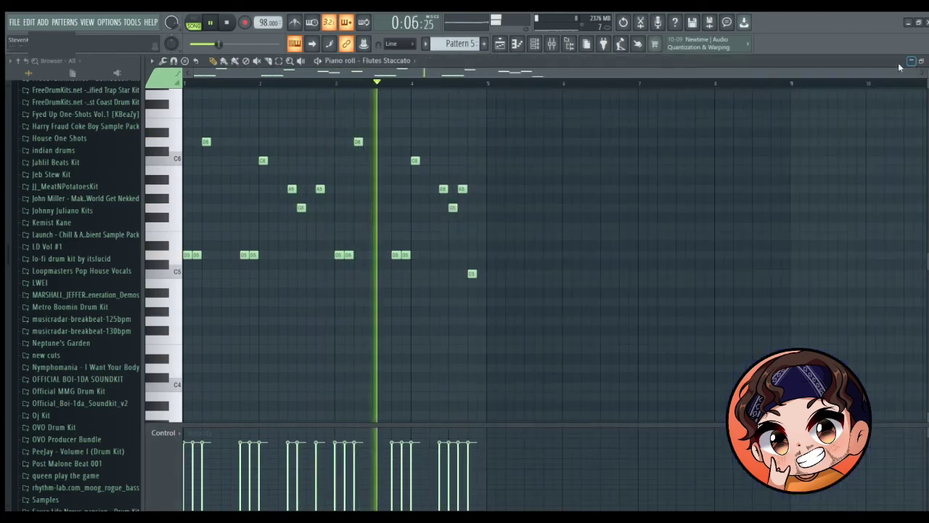
left_click(500, 44)
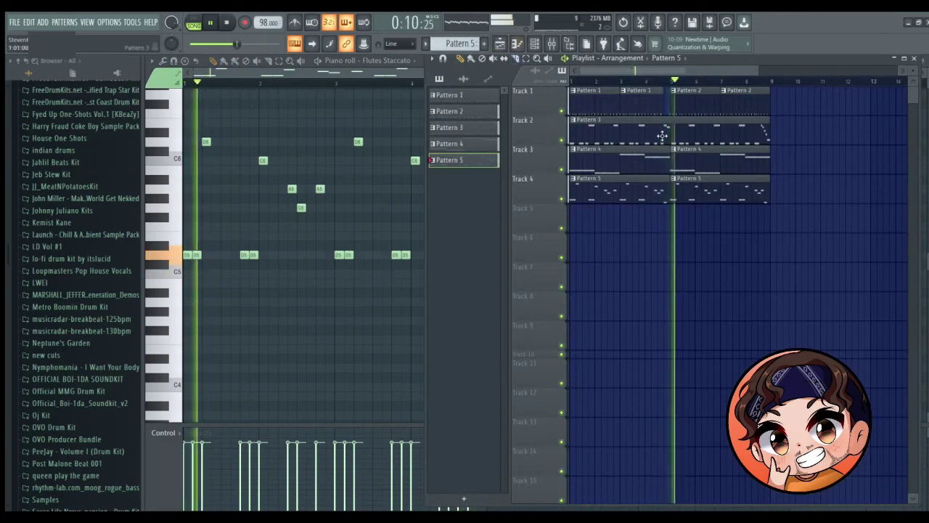
key("space")
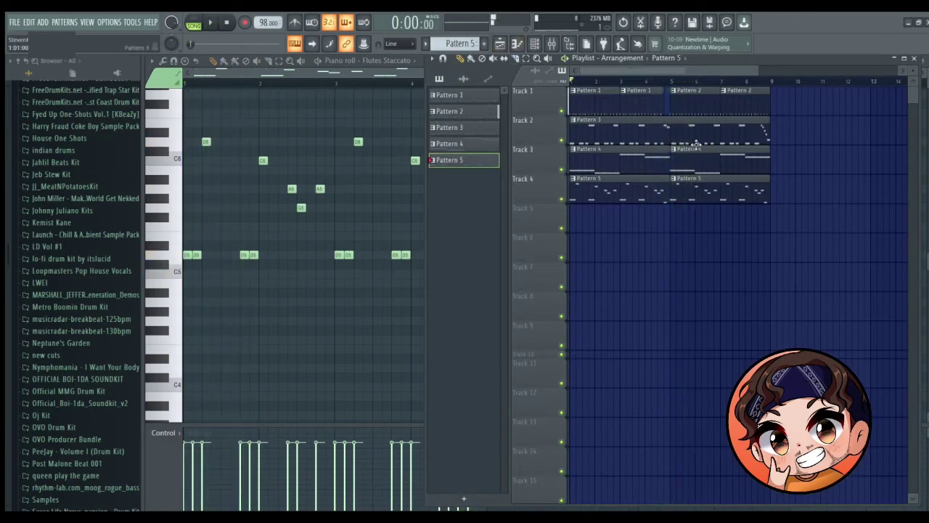
- Move the late D4 note in Pattern 3's Transistor Bass line to the start of bar 5 and play the song
double_click(682, 135)
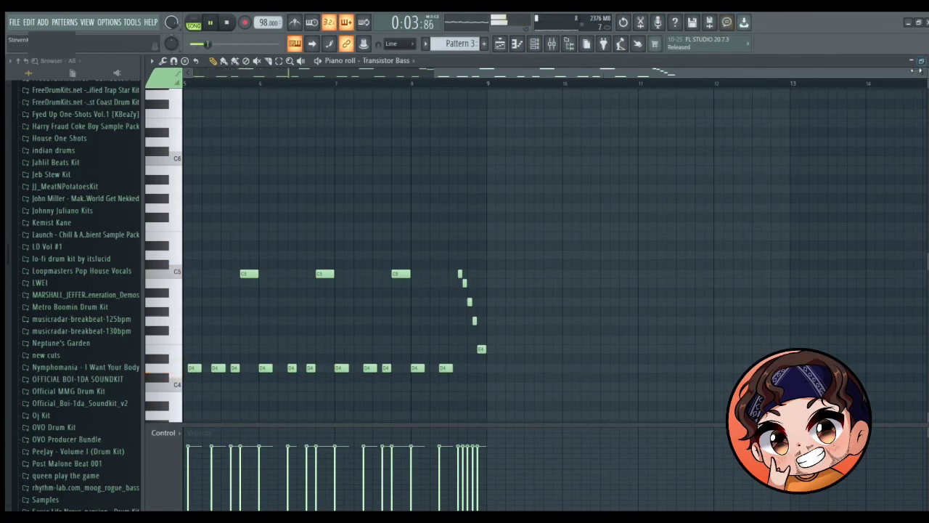
left_click_drag(916, 70, 487, 76)
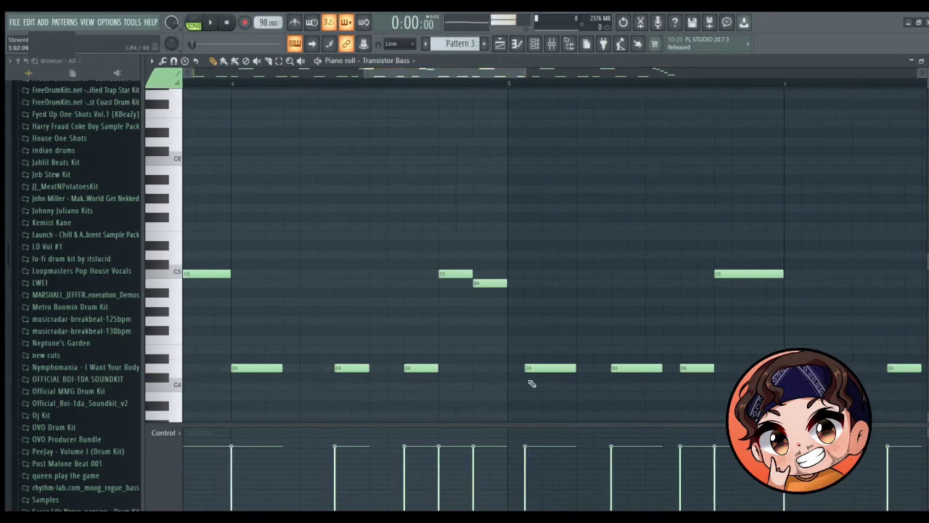
scroll(529, 371, "up", 10)
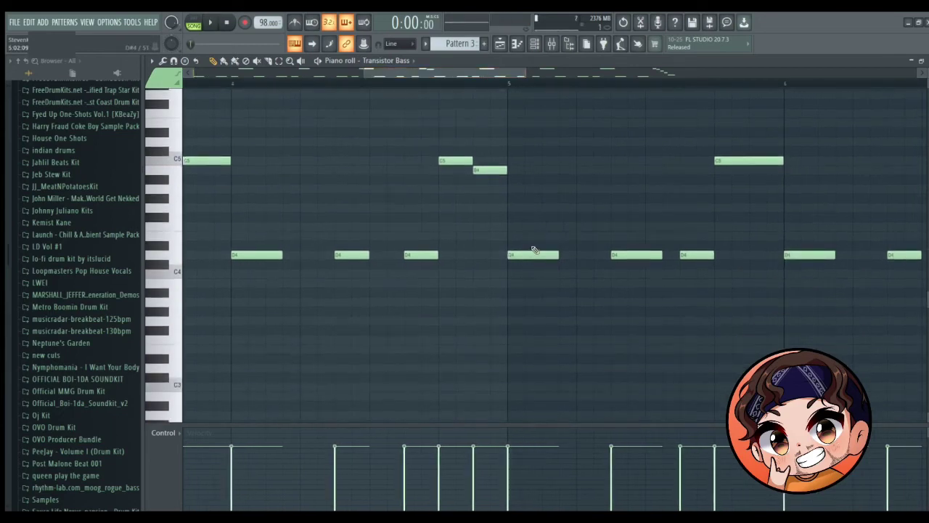
scroll(545, 149, "down", 12)
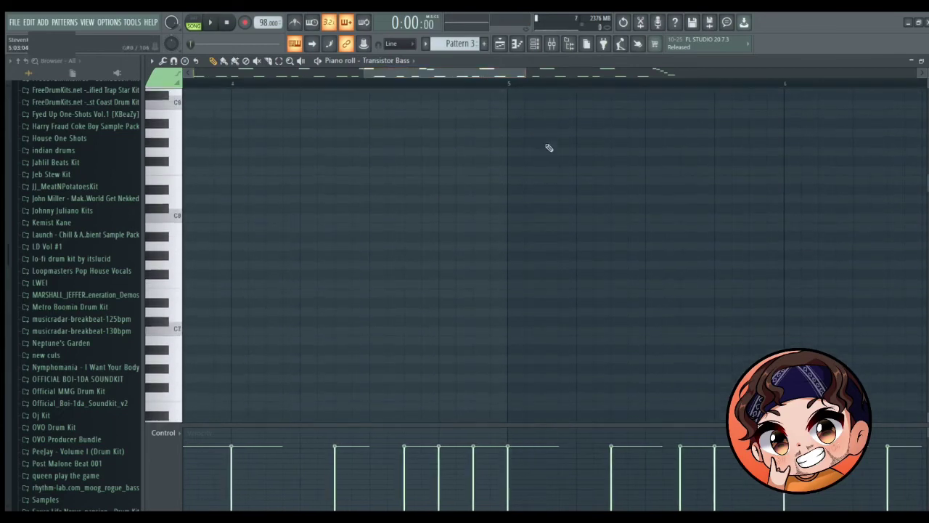
scroll(545, 152, "up", 2)
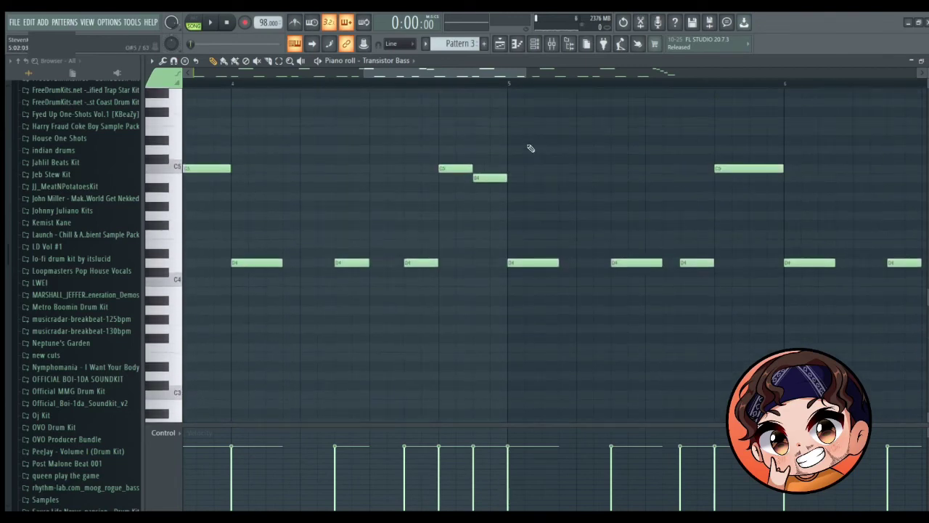
left_click(458, 80)
key("space")
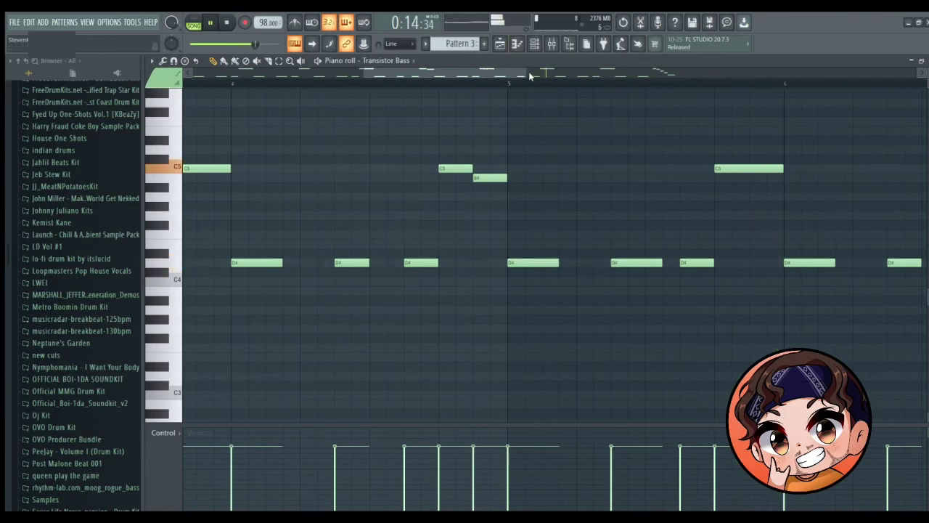
left_click_drag(525, 71, 767, 85)
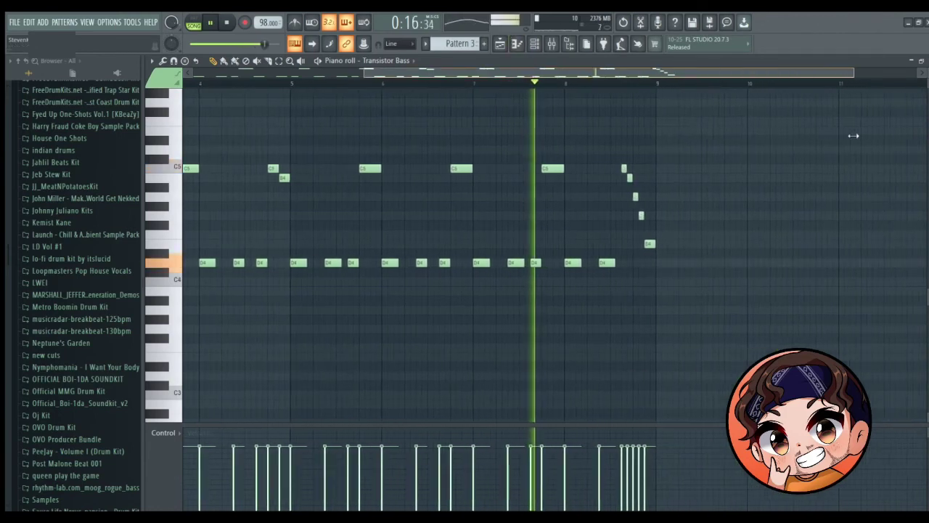